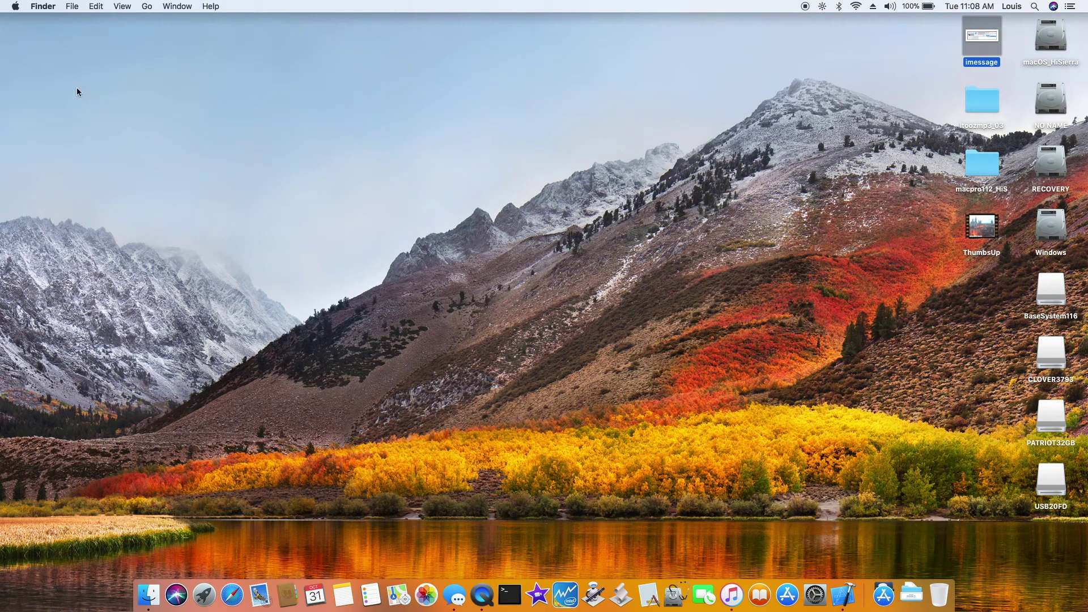
Open the full system report from About This Mac and view the Audio hardware details
left_click(14, 6)
left_click(46, 19)
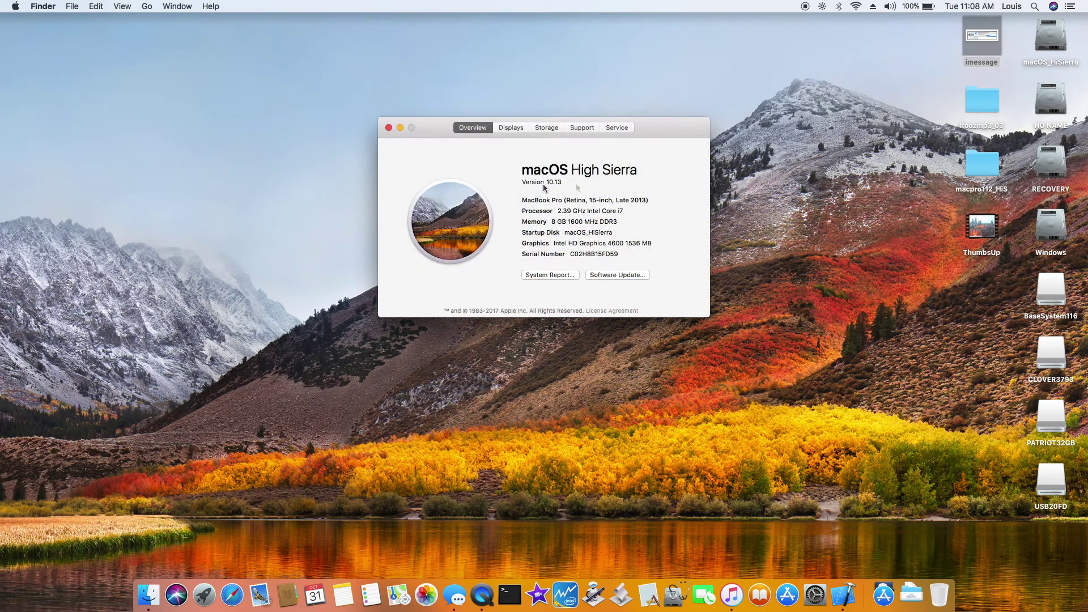
left_click(547, 275)
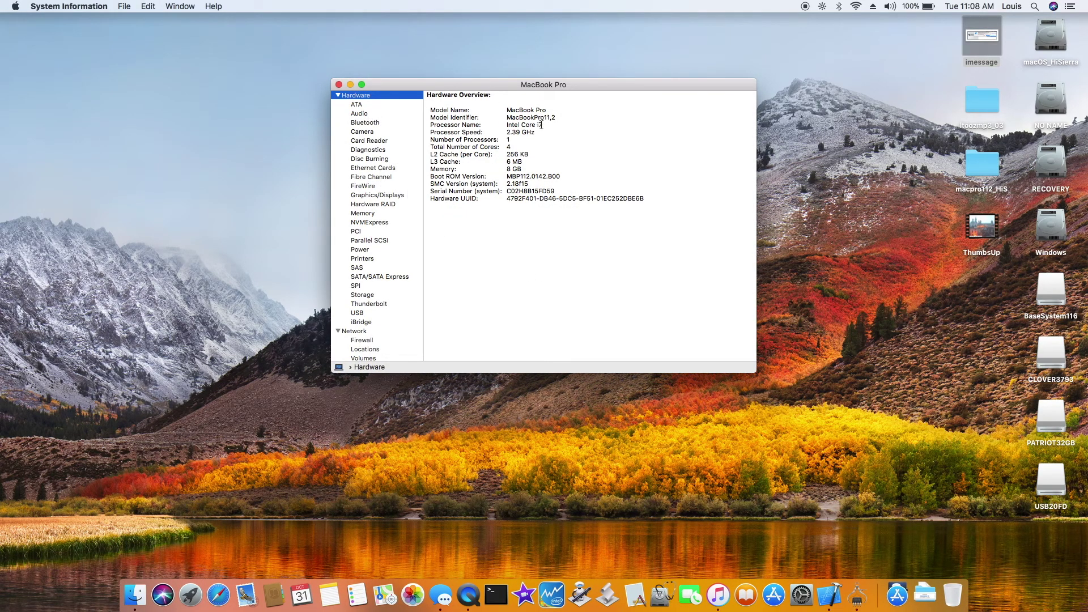
left_click(360, 115)
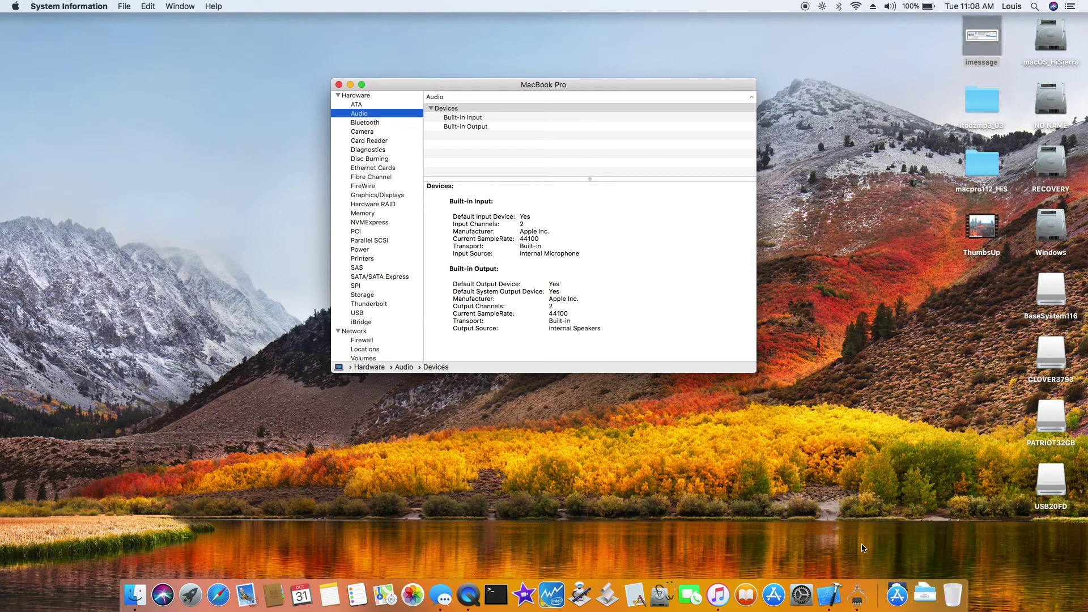
Launch DPCIManager to check the audio codec entries on its status page, and close it
left_click(898, 594)
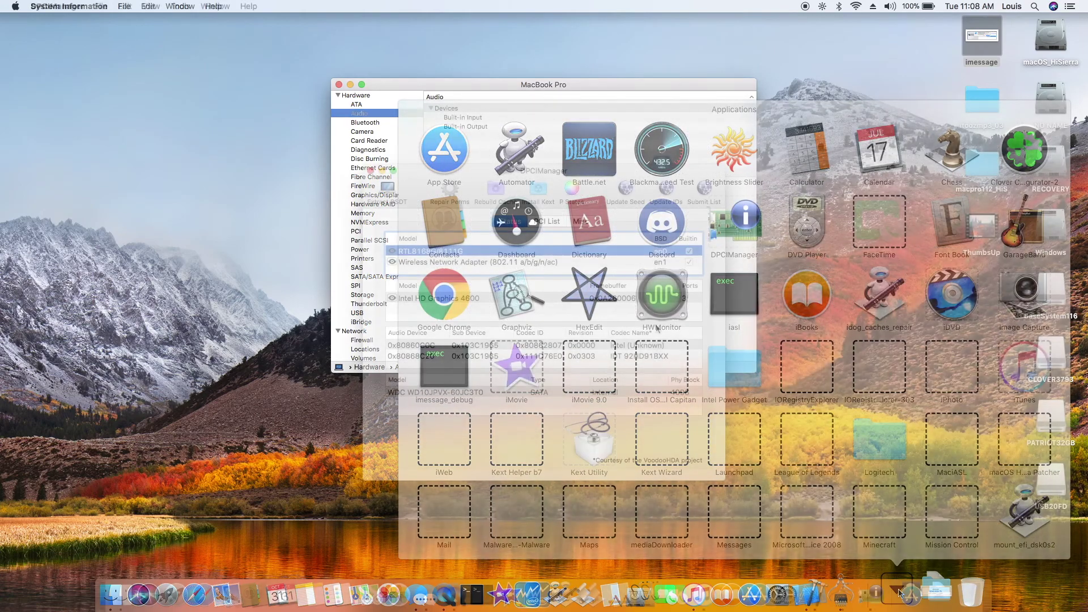
left_click(630, 355)
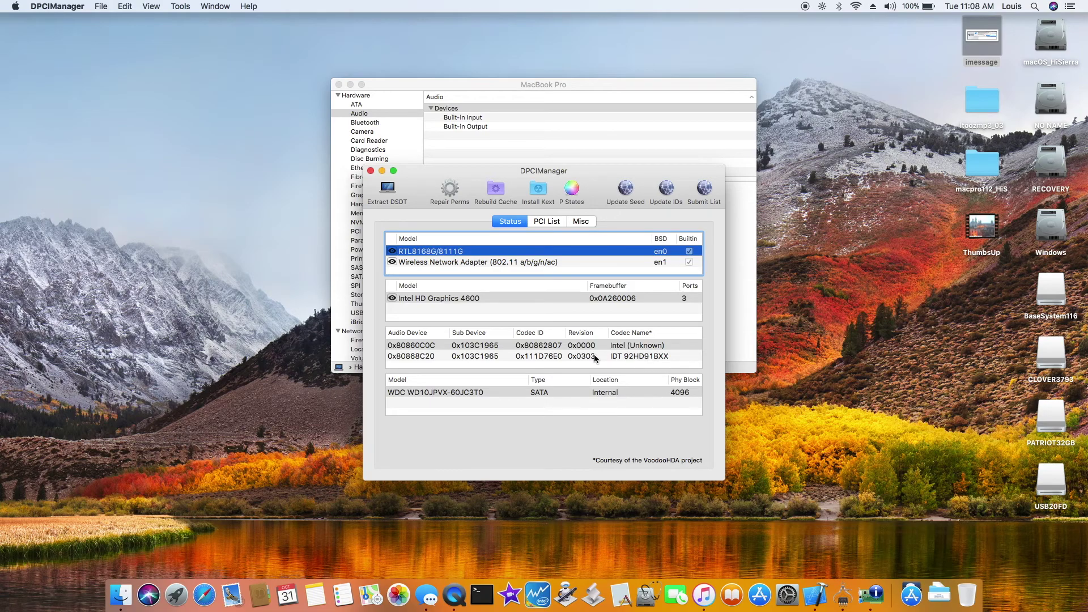
left_click(371, 171)
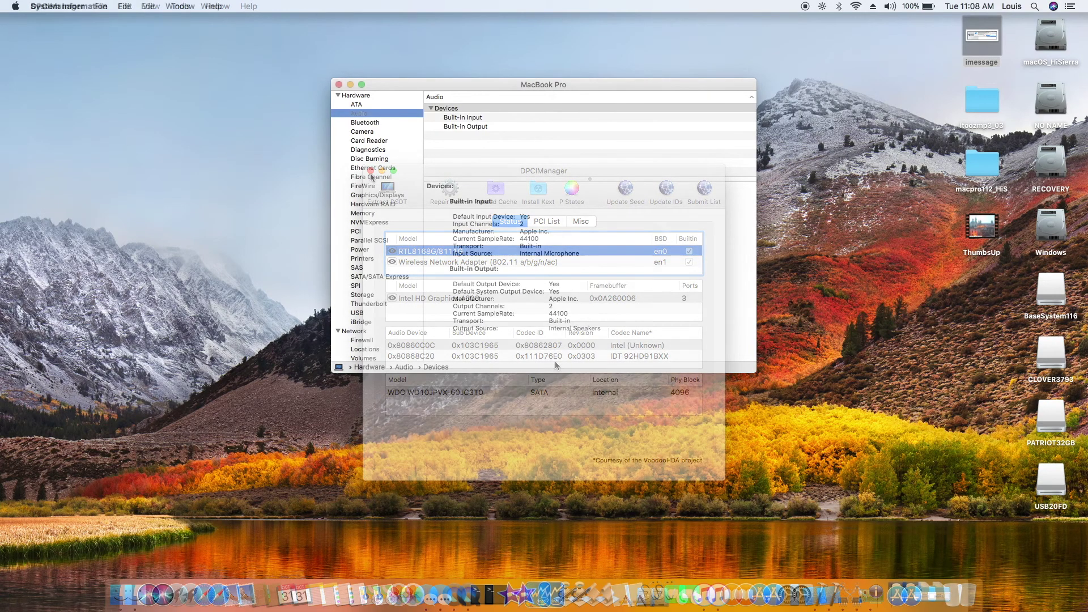
Review the Bluetooth, Camera, Card Reader and Ethernet Cards sections of the hardware report
left_click(372, 124)
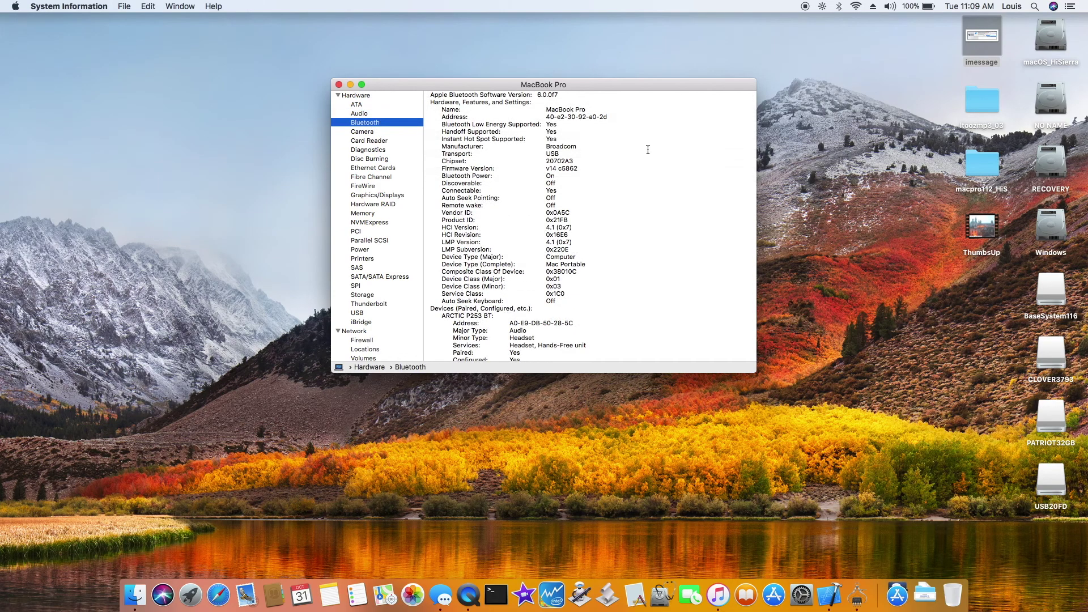
scroll(587, 216, "down", 5)
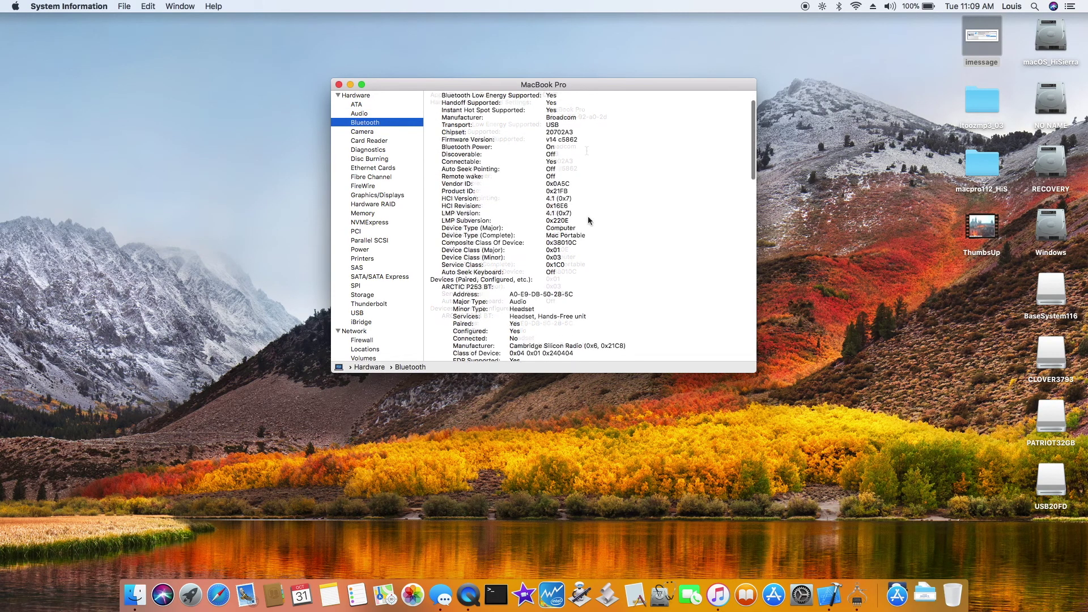
left_click(363, 133)
left_click(378, 143)
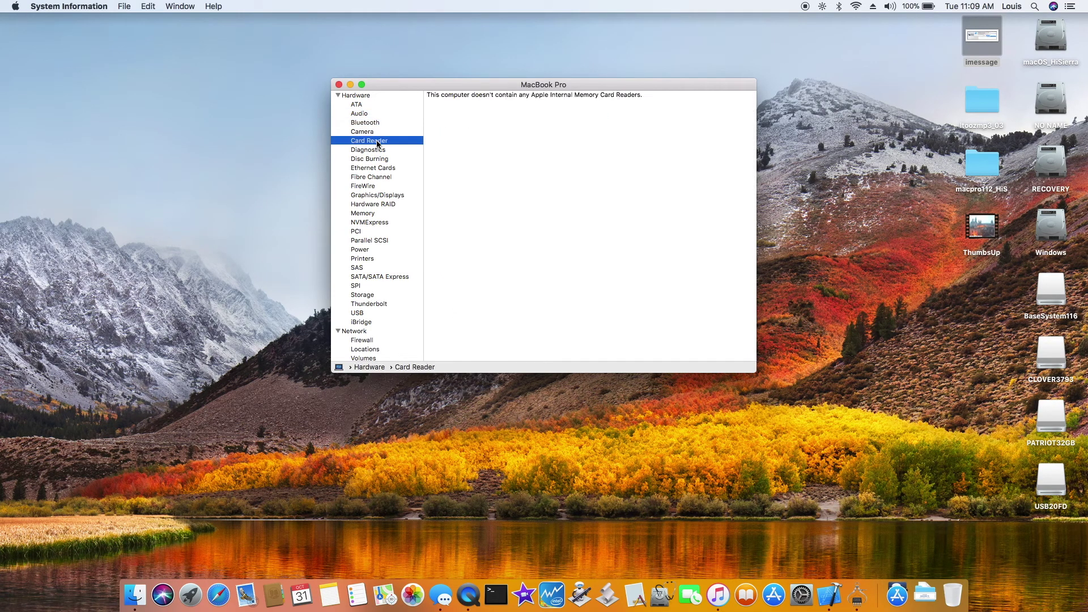
left_click(379, 170)
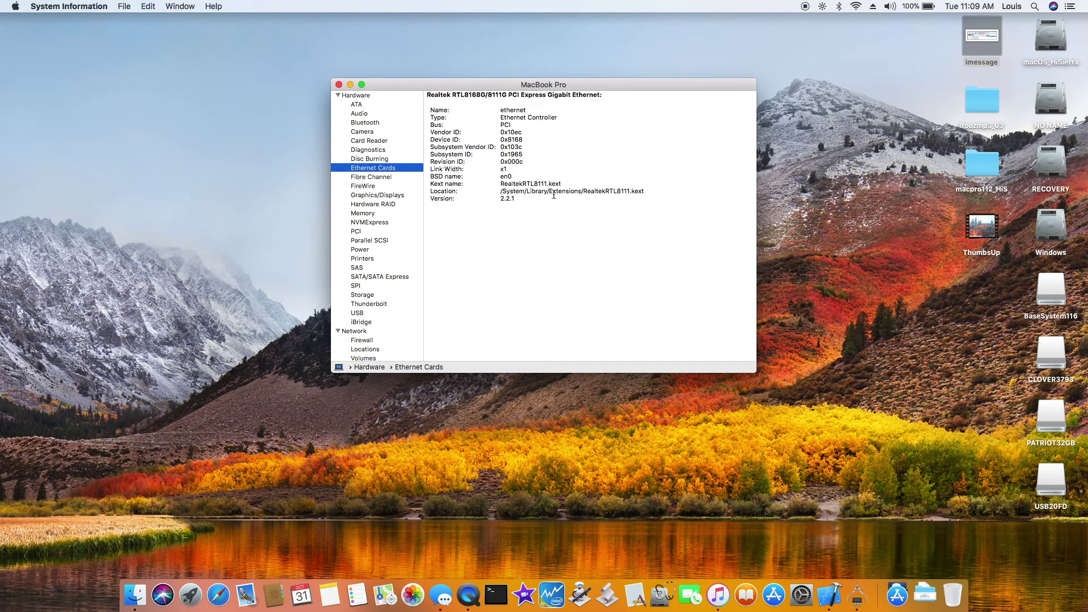
Review the Graphics/Displays, Memory and USB sections, including the Patriot Memory device on the USB 3.0 bus
left_click(365, 195)
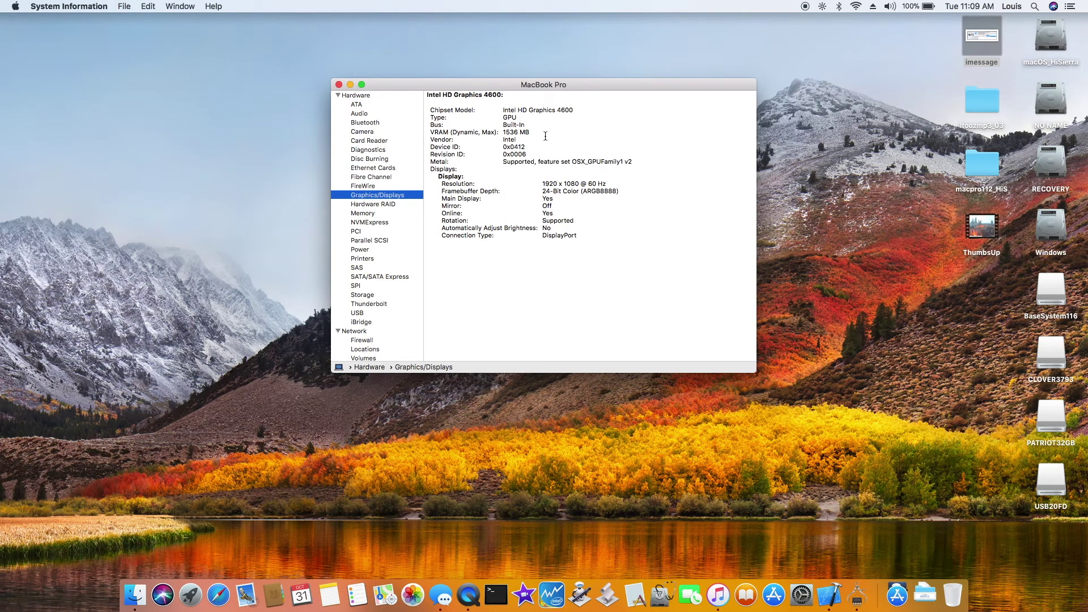
left_click(364, 213)
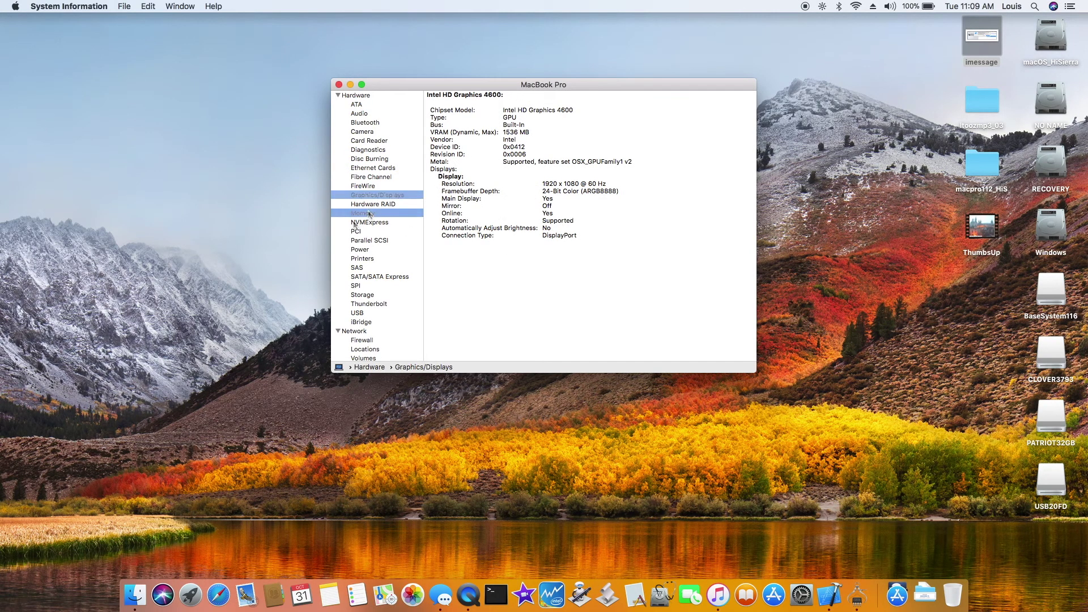
left_click(371, 315)
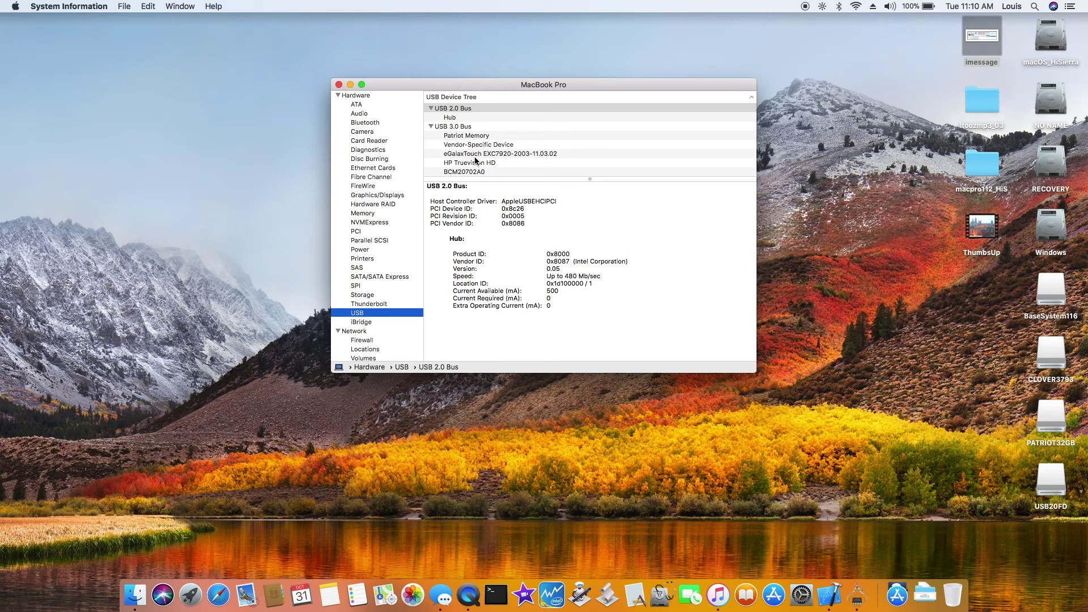
left_click(470, 135)
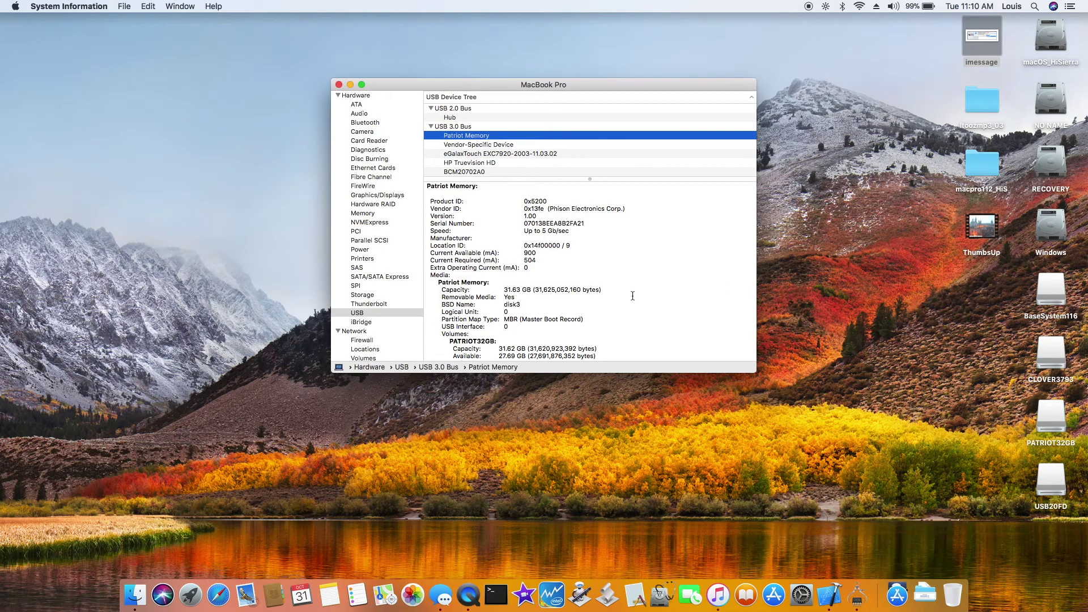
View the Wi-Fi details and the system software overview, and quit System Information
scroll(374, 295, "down", 3)
left_click(357, 298)
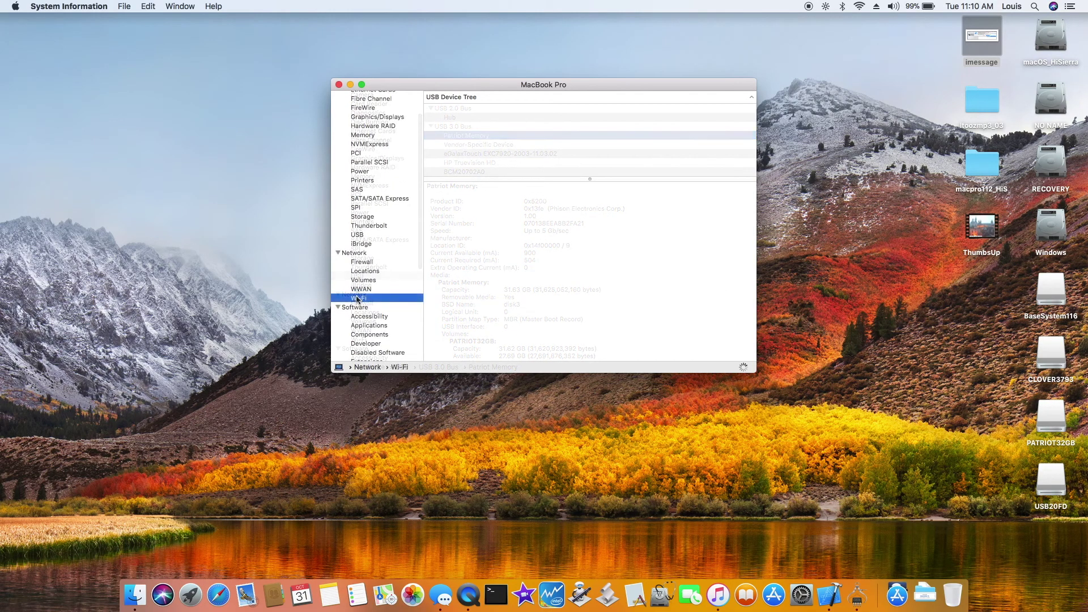
key("Down")
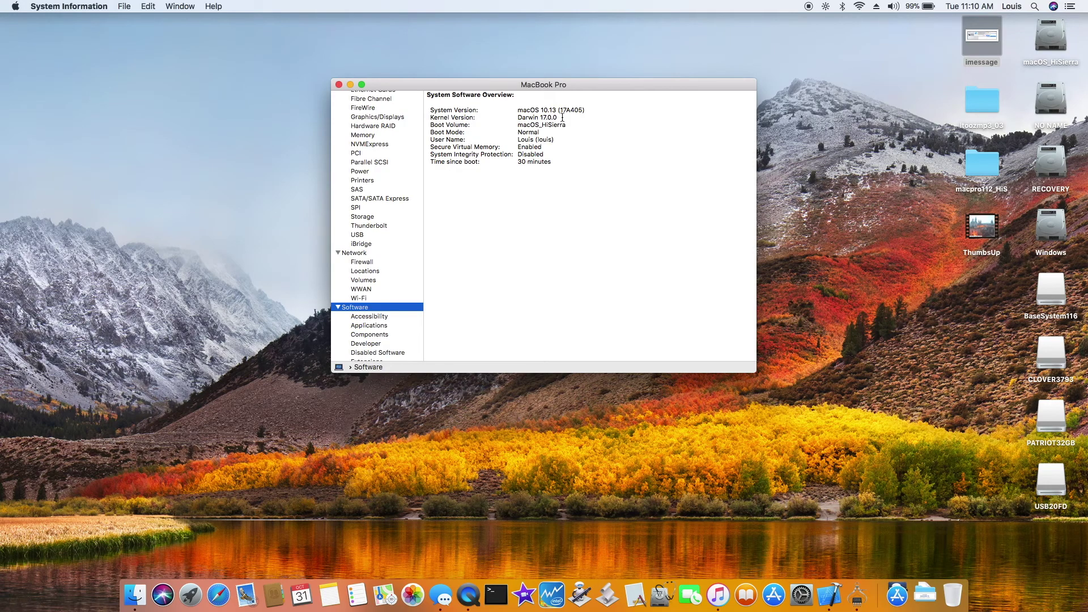
key("super+q")
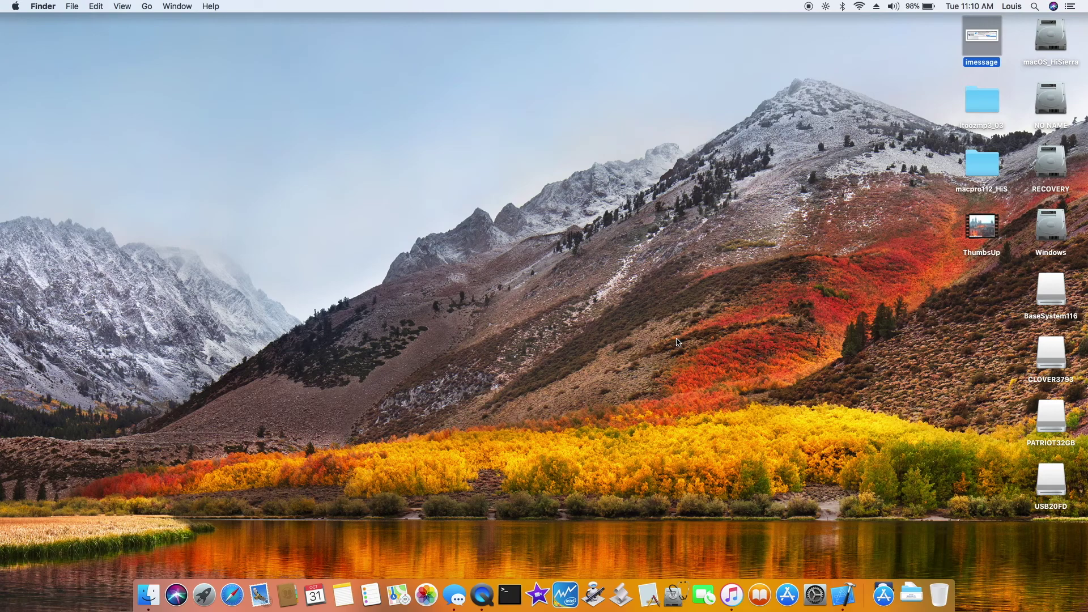
Test the display brightness control by lowering it almost to minimum and raising it again
key("XF86MonBrightnessDown")
key("XF86MonBrightnessDown")
key("XF86MonBrightnessDown")
key("XF86MonBrightnessDown")
key("XF86MonBrightnessDown")
key("XF86MonBrightnessDown")
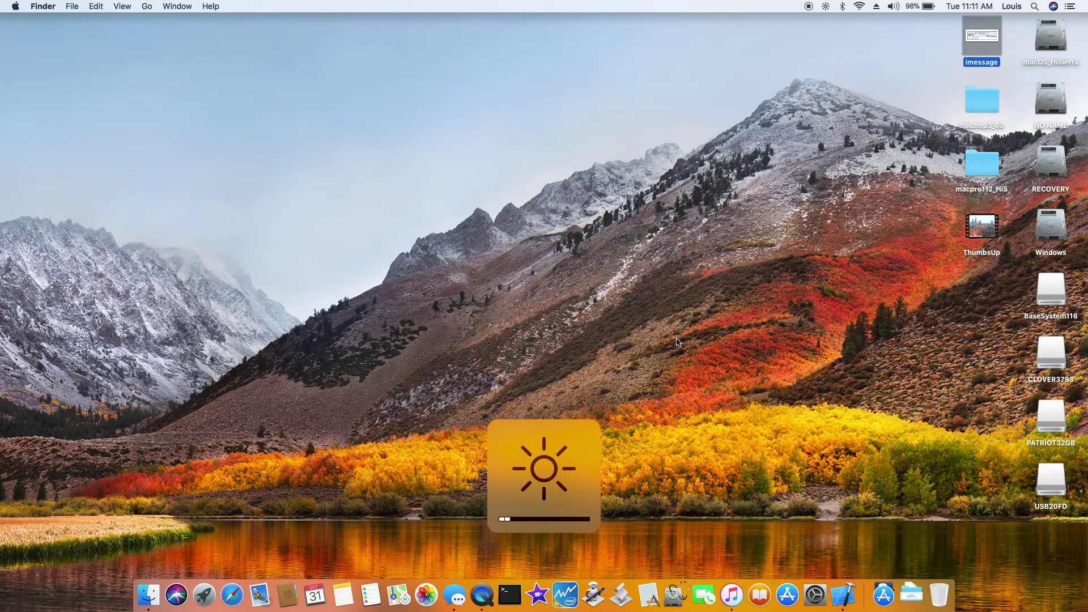
key("XF86MonBrightnessUp")
key("XF86MonBrightnessUp")
key("XF86MonBrightnessUp")
key("XF86MonBrightnessUp")
key("XF86MonBrightnessUp")
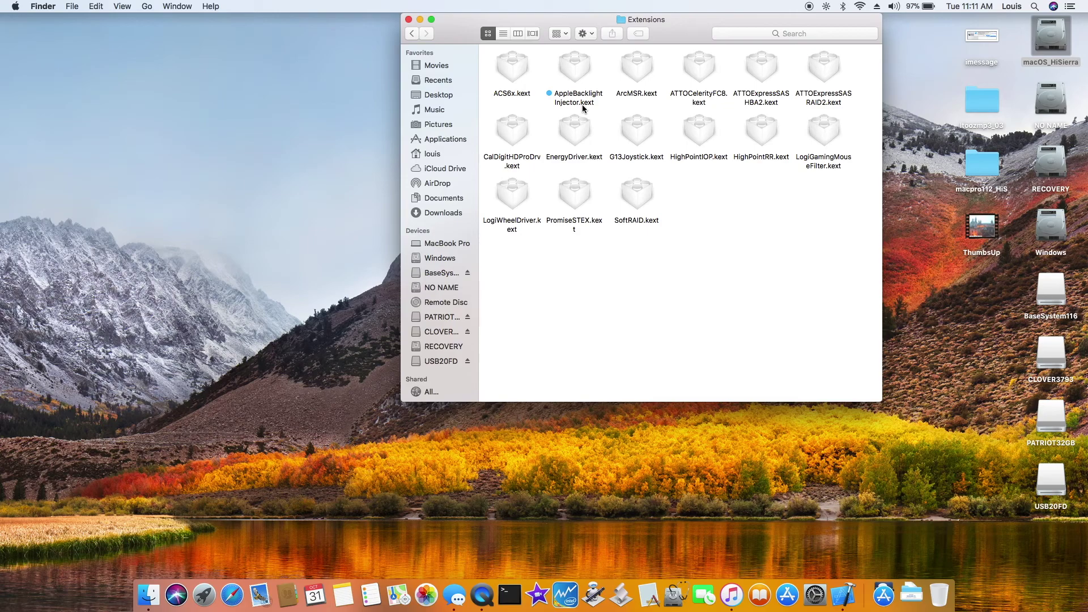
Check the brightness up and down shortcuts in the Brightness Slider preferences, and close the preferences
left_click(827, 6)
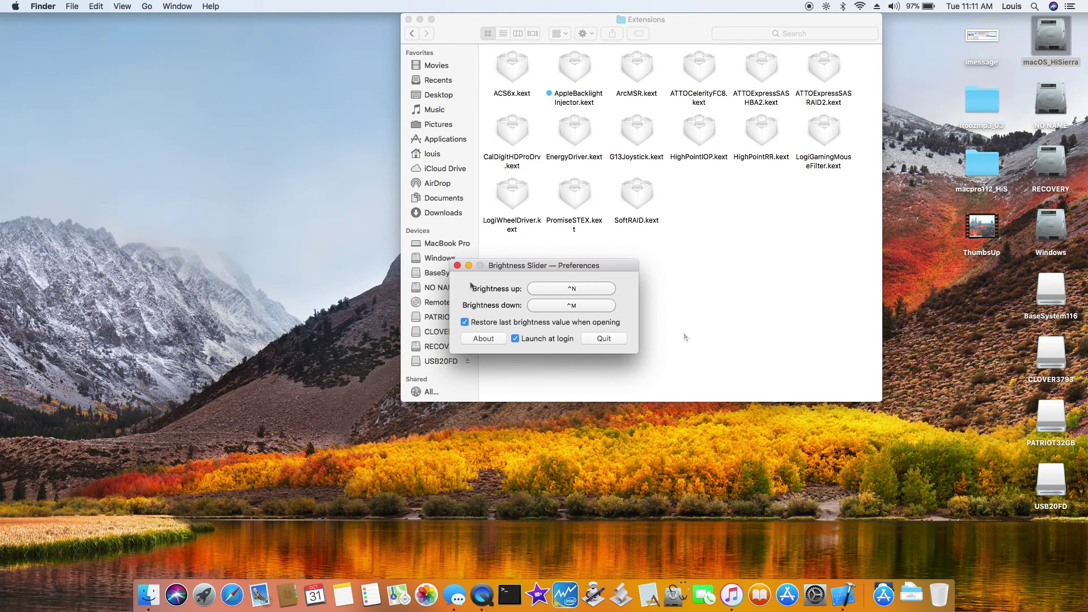
left_click(457, 266)
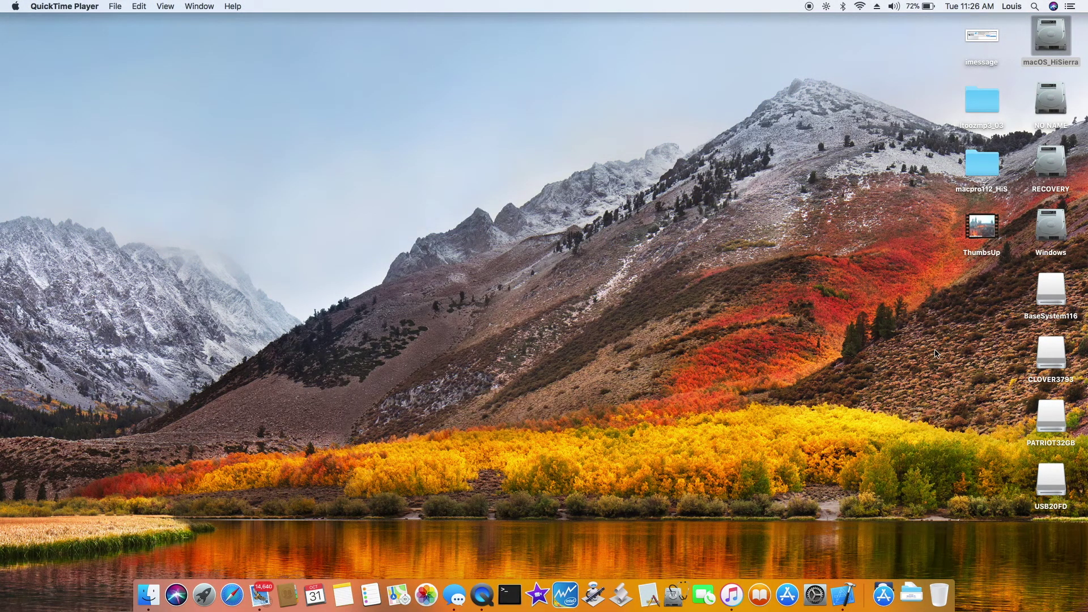
Switch to MaciASL and preview the "[audio] Audio Layout 12" patch from the rehabman list for the DSDT
key("super+h")
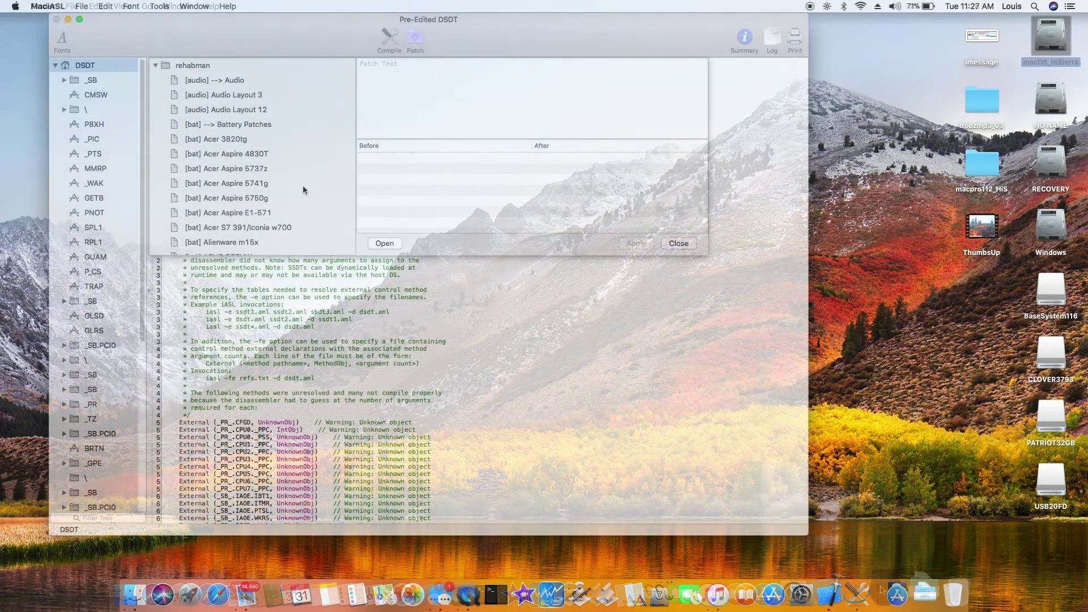
scroll(303, 185, "down", 5)
scroll(310, 184, "up", 2)
left_click(224, 100)
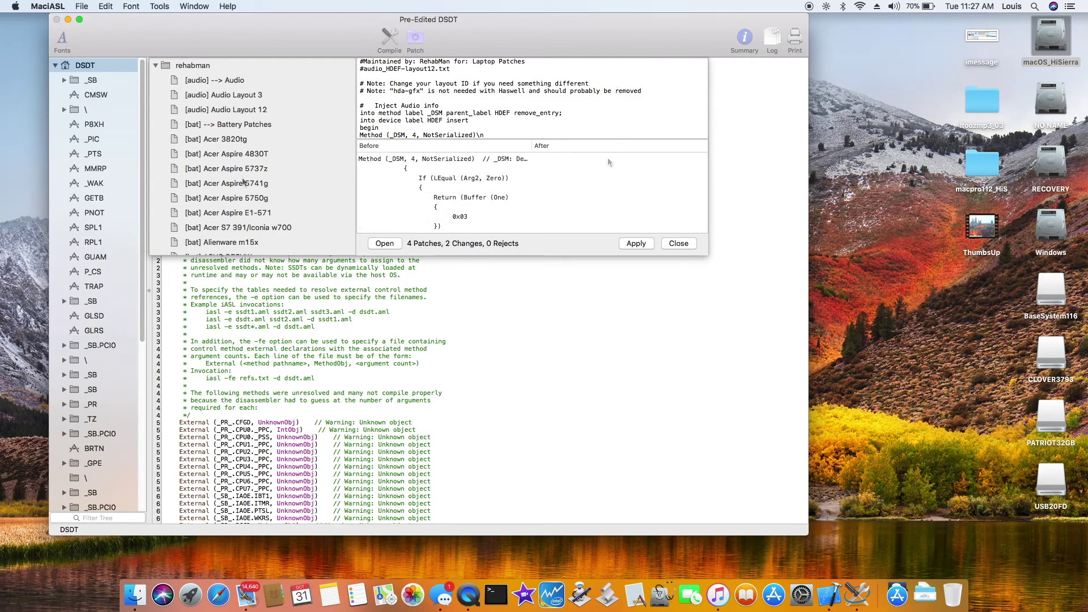
Browse further down the rehabman patch list for the battery patches
scroll(252, 170, "down", 10)
left_click(272, 145)
scroll(446, 120, "down", 5)
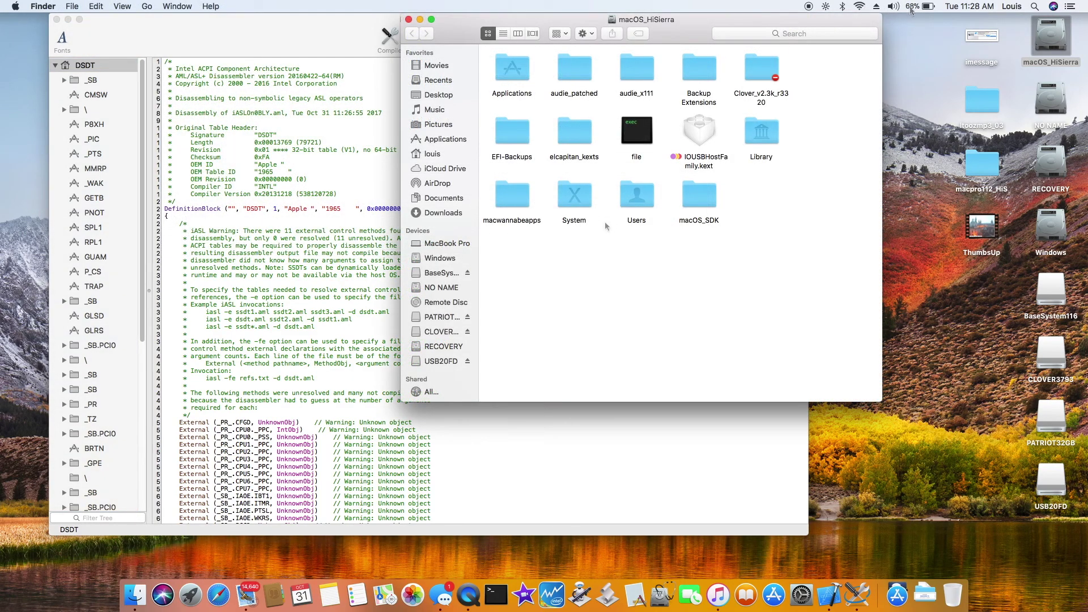
Switch to Finder and open the System/Library/Extensions folder on the macOS_HiSierra volume
double_click(561, 224)
double_click(512, 69)
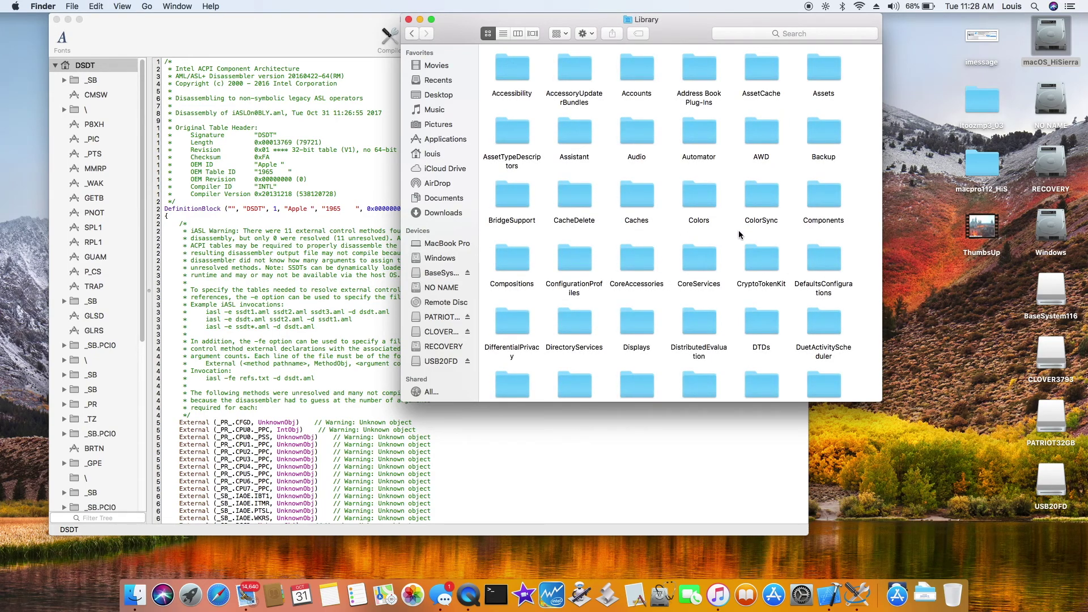
scroll(739, 230, "down", 2)
double_click(580, 320)
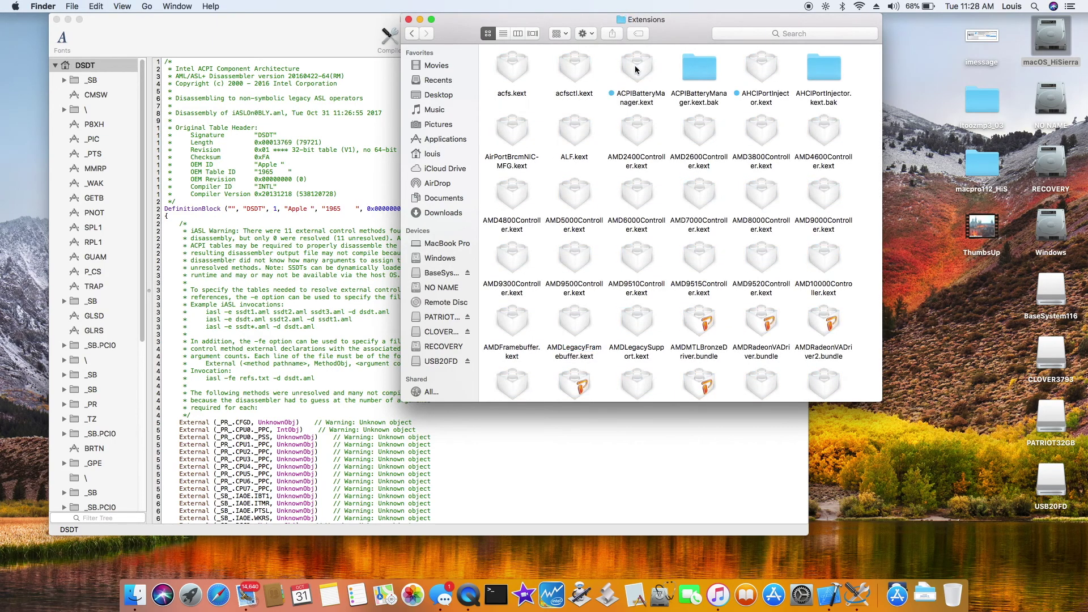
View the file information of ACPIBatteryManager.kext and AppleALC.kext in the Extensions folder
left_click(636, 70)
key("super+i")
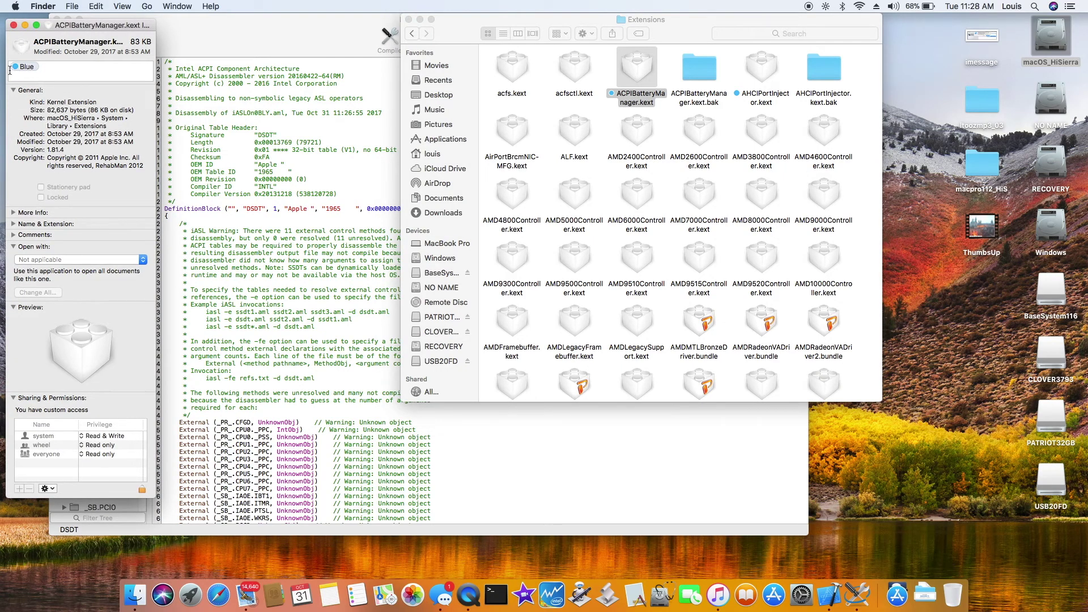
left_click(14, 25)
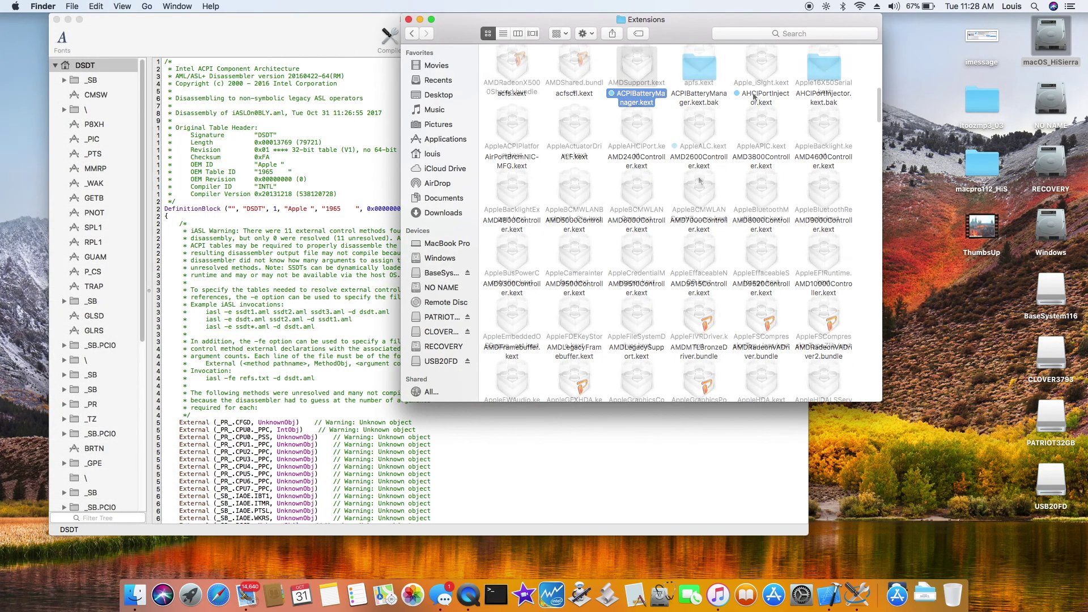
left_click(702, 127)
key("super+i")
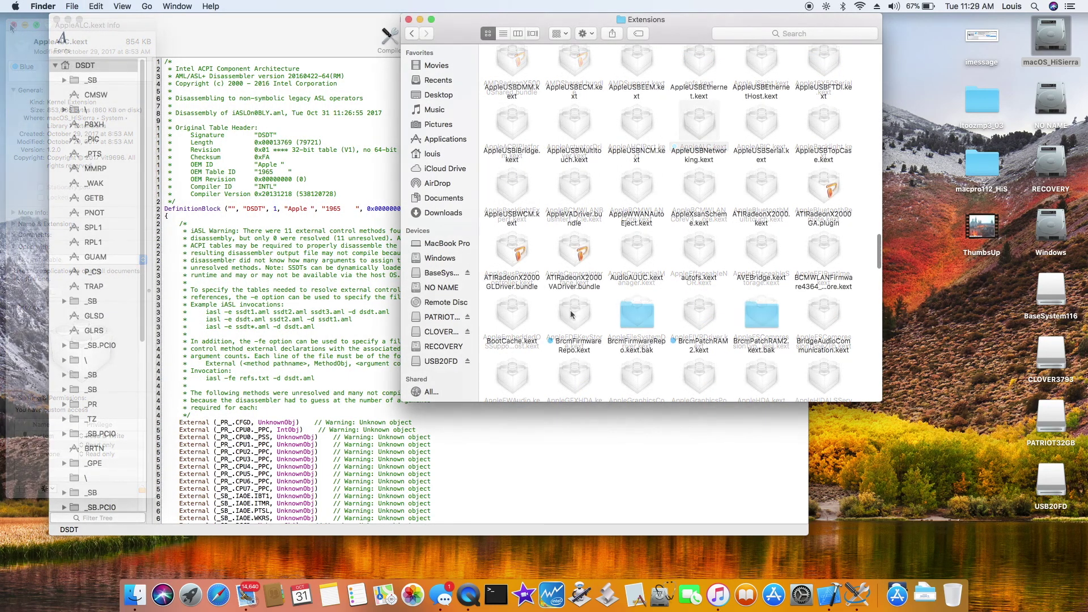
View the file information of BrcmFirmwareRepo.kext and BrcmPatchRAM2.kext
left_click(571, 317)
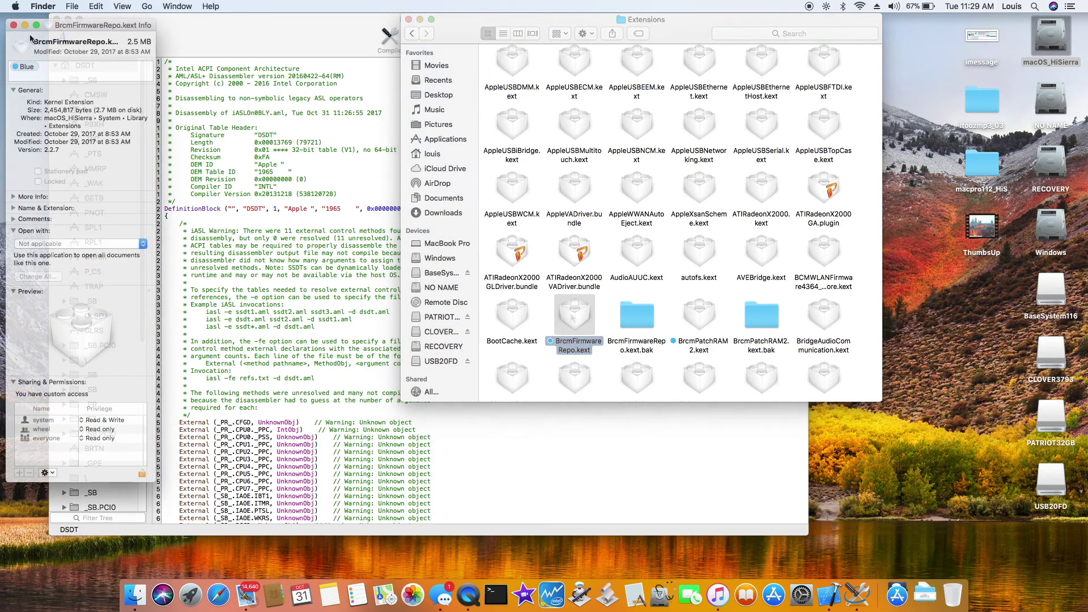
left_click(699, 341)
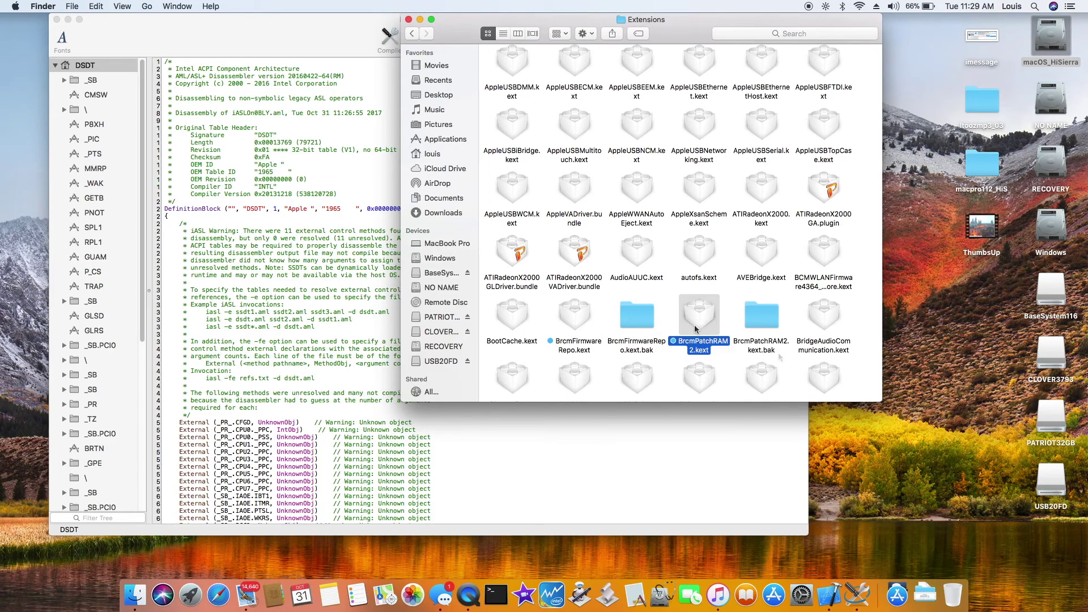
key("cmd+i")
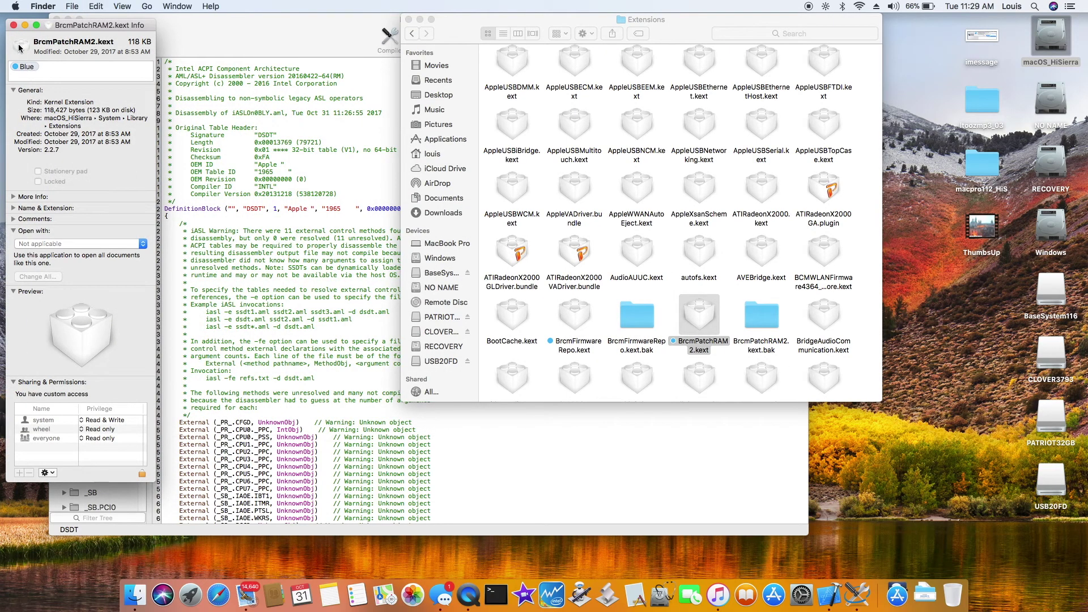
View the file information of FakePCIID_Broadcom_WiFi.kext and FakePCIID_Intel_HD_Graphics.kext in the Extensions folder
scroll(531, 221, "down", 4)
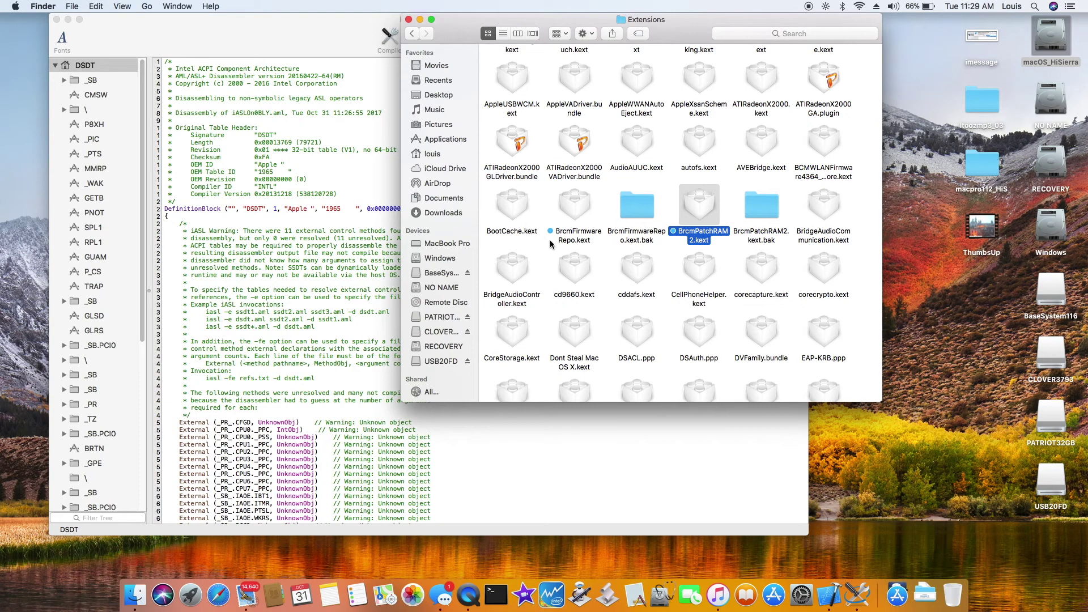
scroll(649, 295, "down", 7)
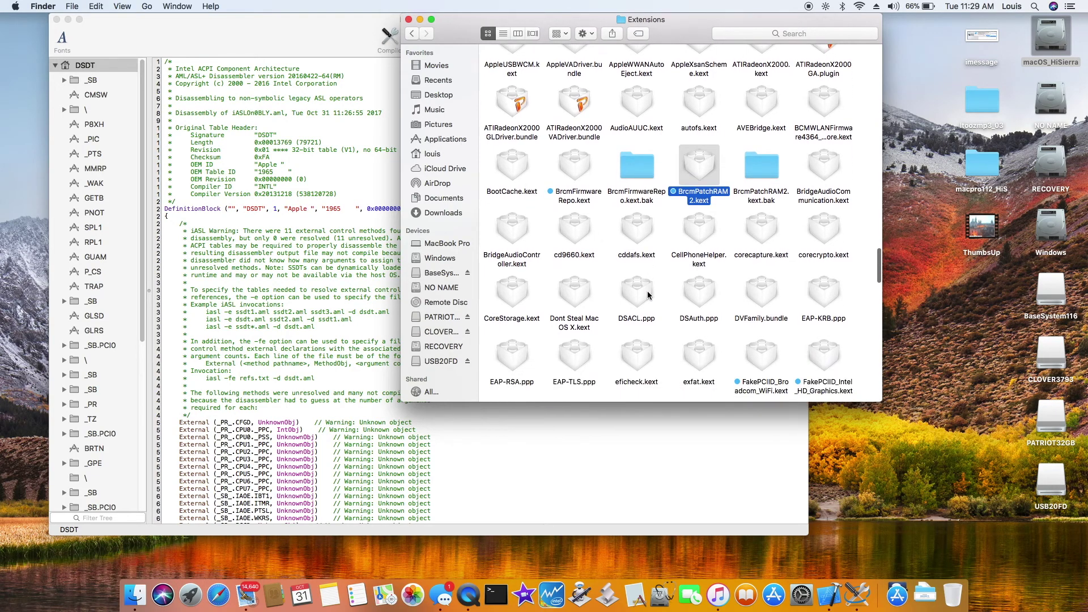
scroll(649, 294, "down", 2)
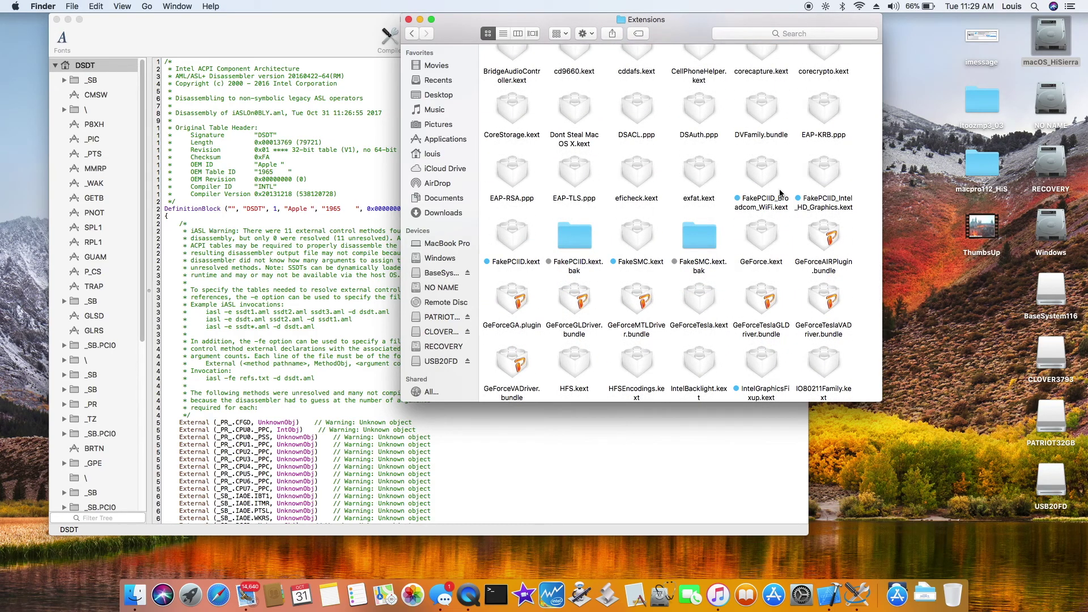
left_click(765, 182)
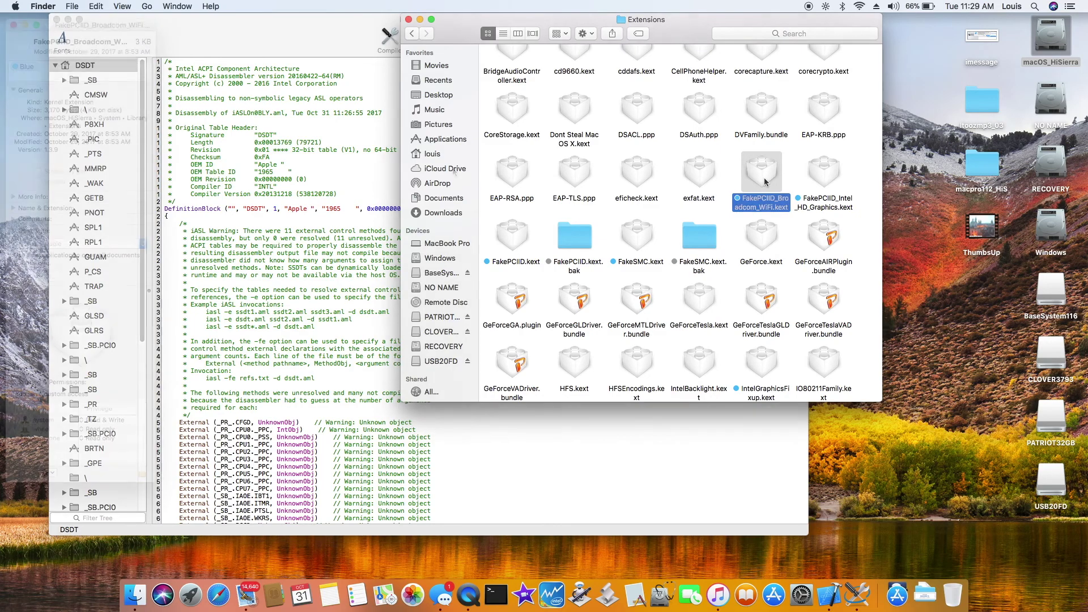
key("super+i")
left_click(13, 26)
left_click(825, 182)
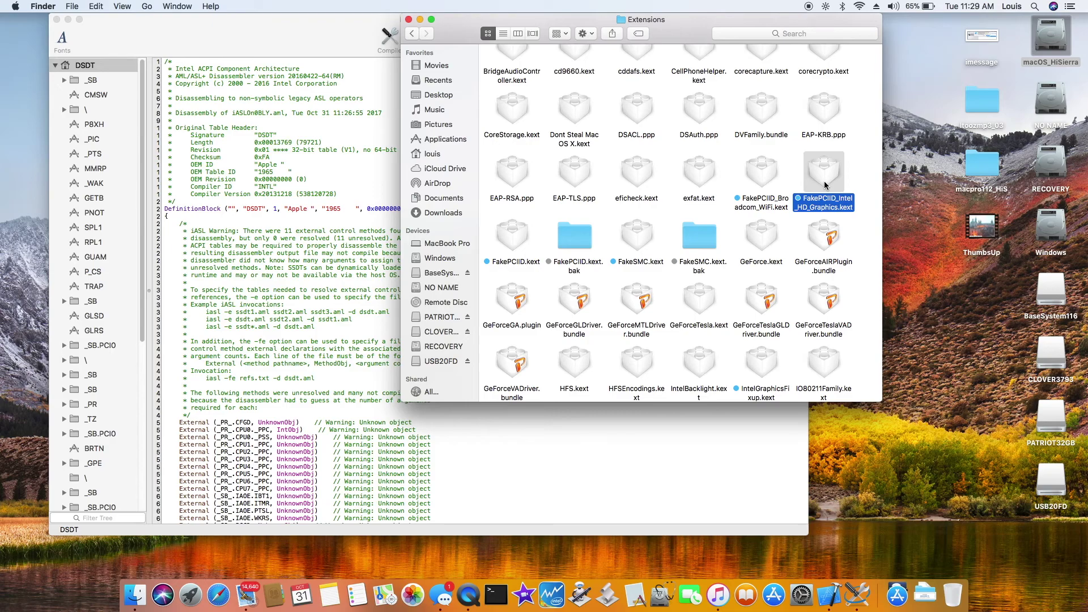
key("super+i")
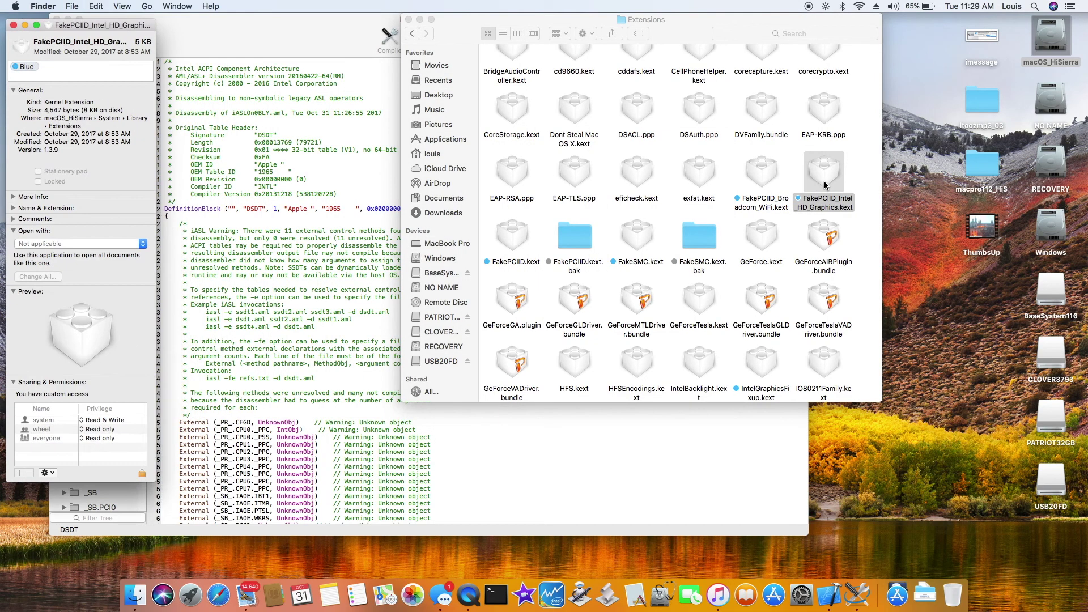
left_click(13, 25)
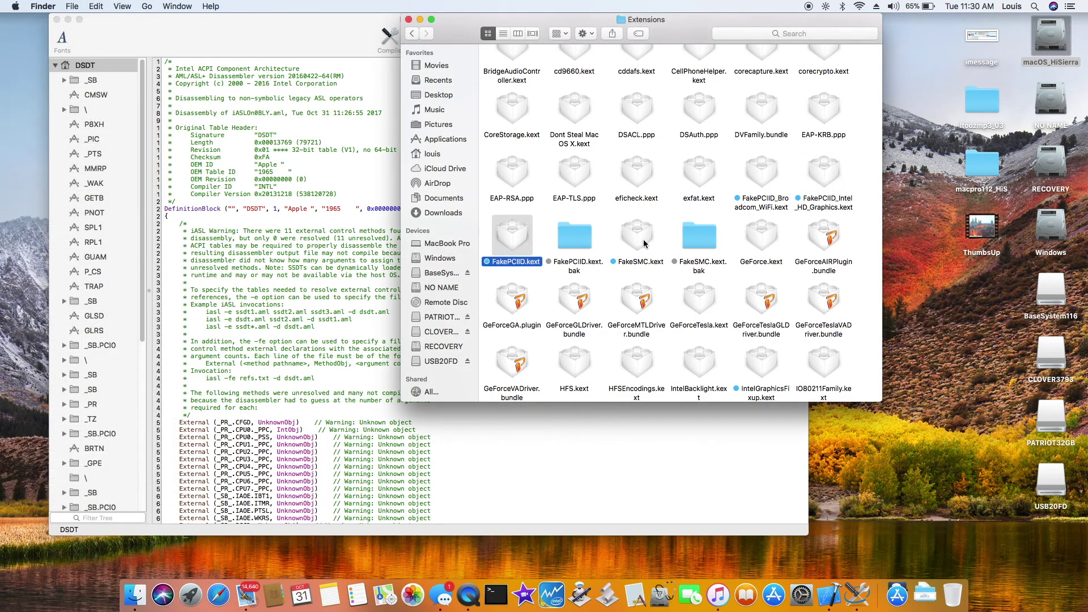
View the file information of FakeSMC.kext and close its info window
left_click(637, 235)
key("super+i")
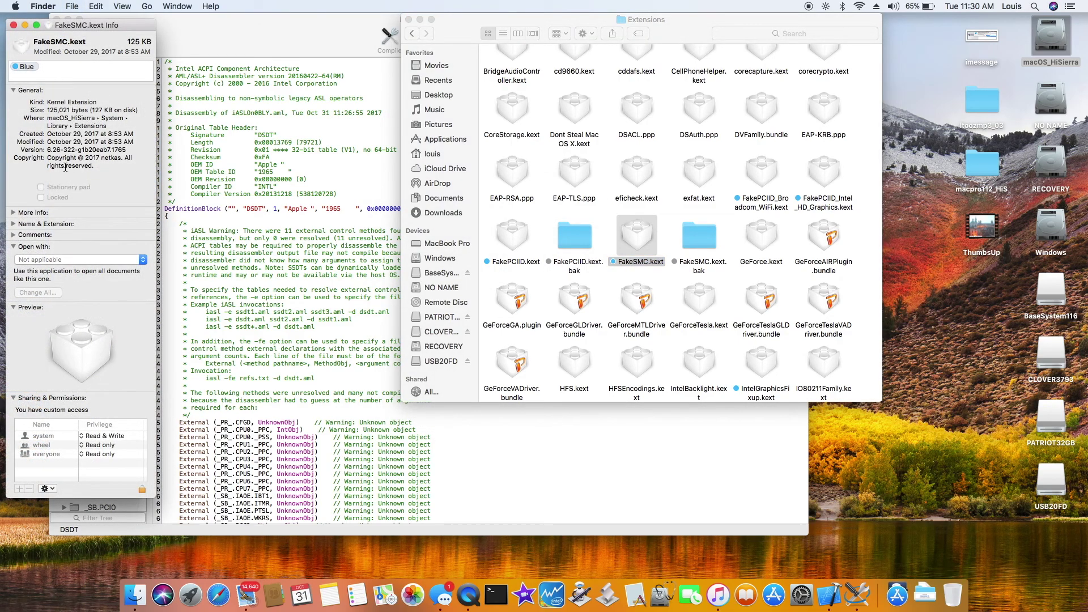
left_click(13, 25)
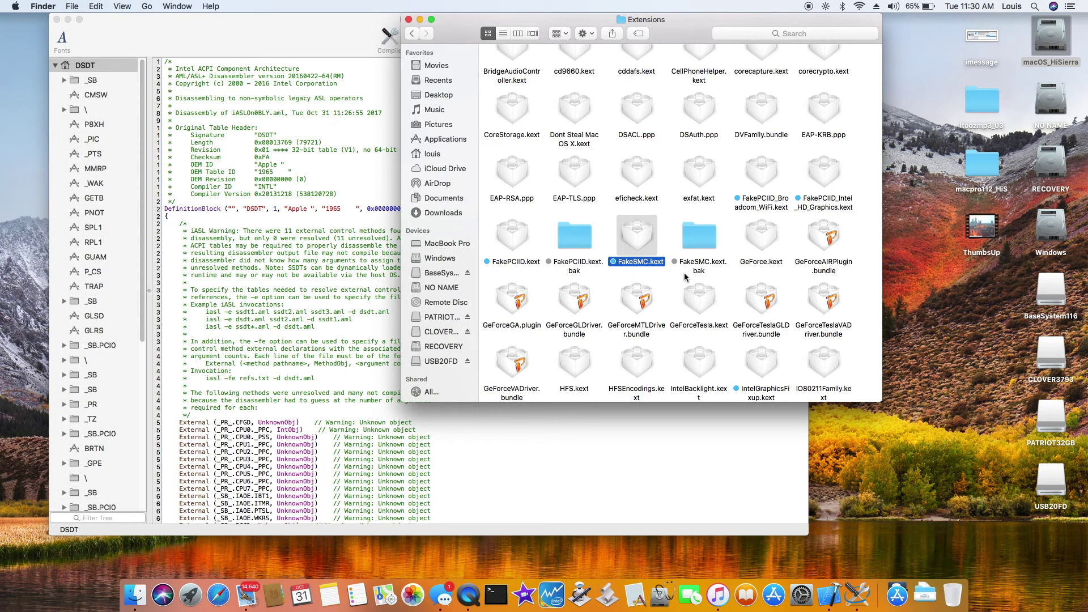
Find IOUSBHostFamily.kext further down the Extensions folder and view its file information
scroll(729, 275, "down", 10)
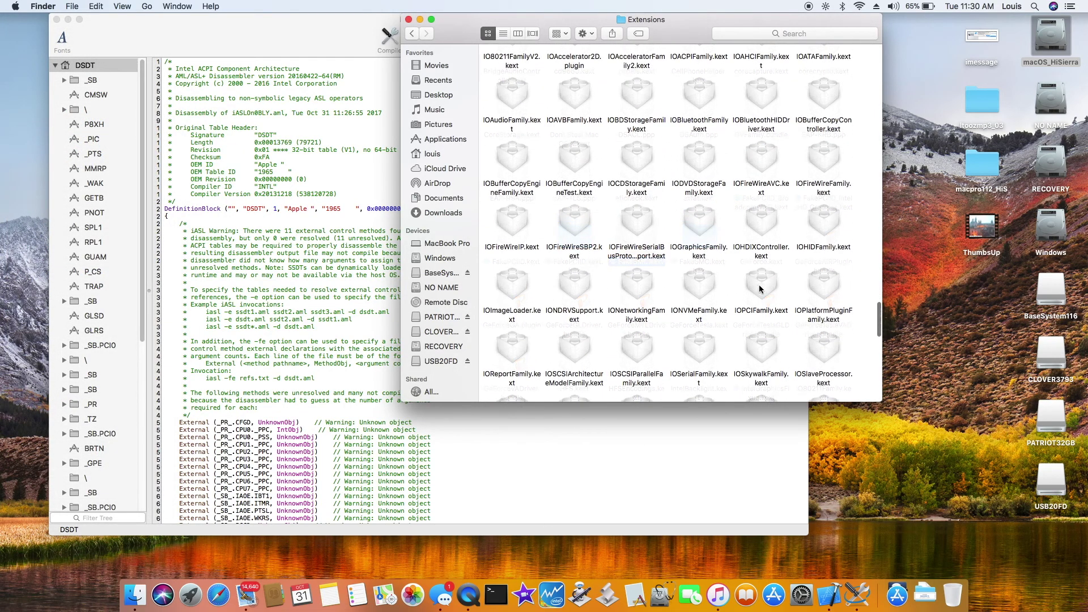
scroll(761, 287, "down", 5)
left_click(697, 306)
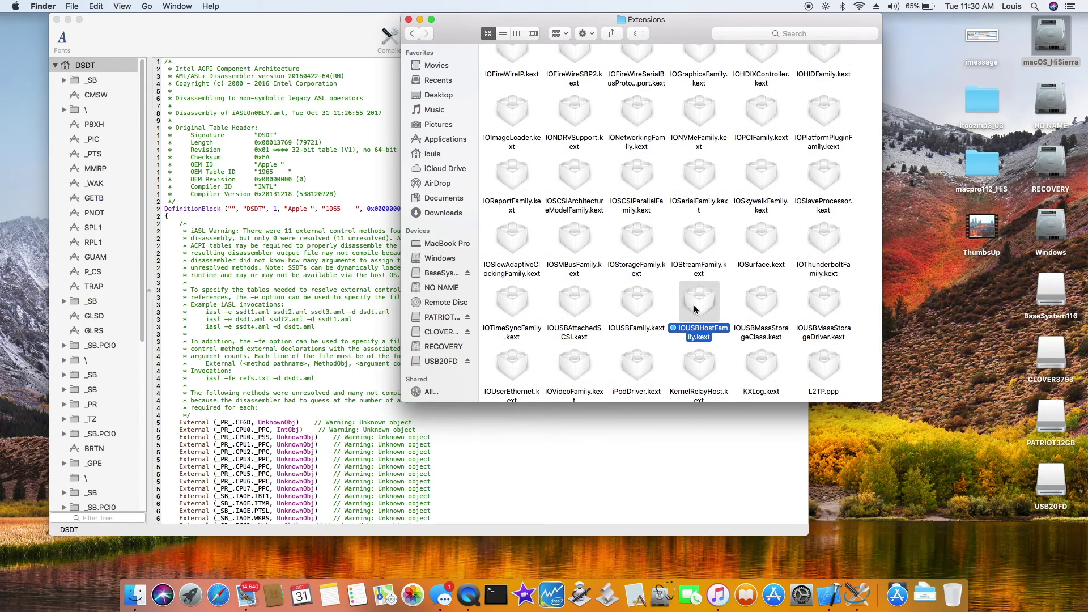
key("super+i")
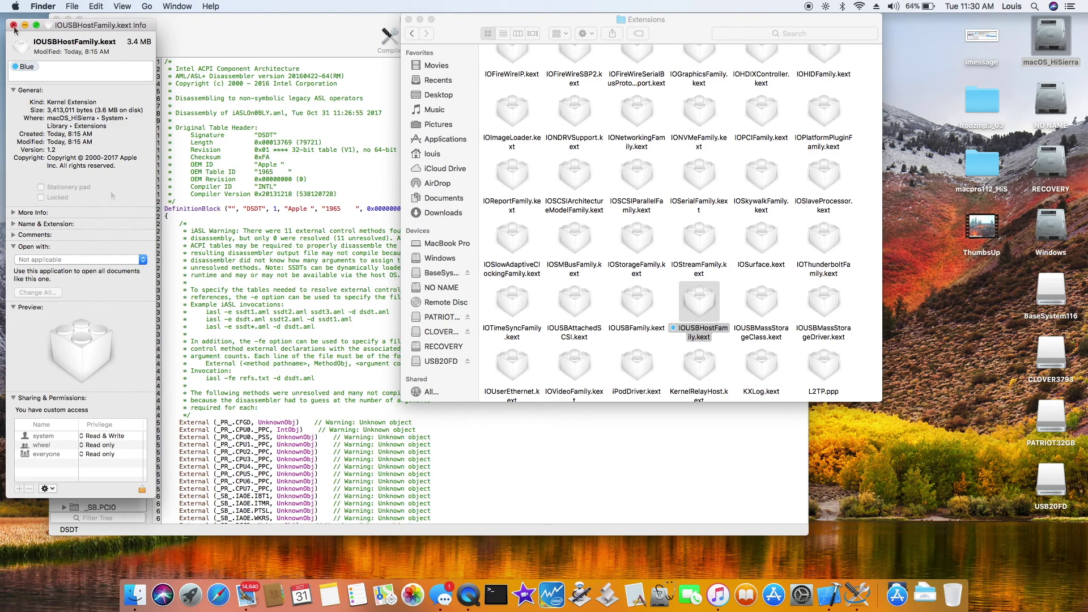
left_click(15, 26)
Find Lilu.kext in the Extensions folder and view its file information
scroll(663, 272, "down", 5)
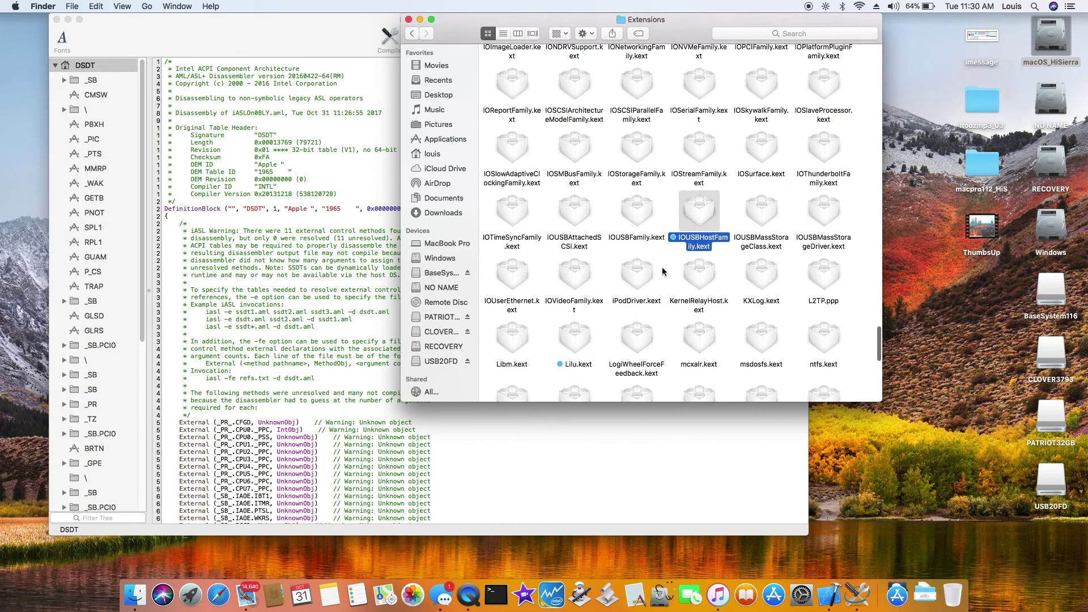
left_click(572, 231)
key("super+i")
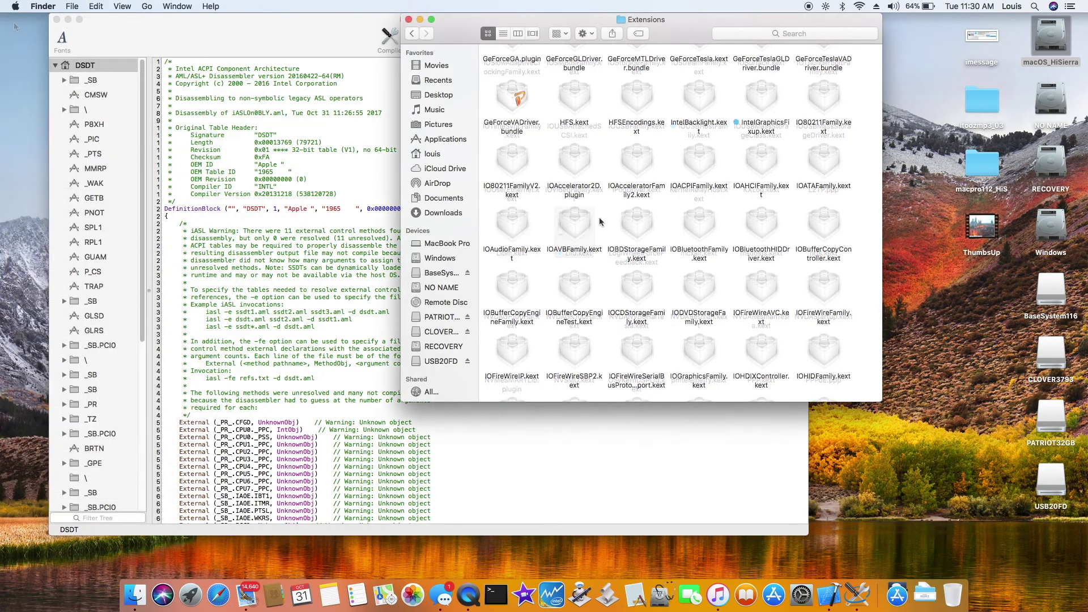
View the file information of IntelGraphicsFixup.kext and VoodooPS2Controller.kext, closing each info window
left_click(768, 96)
key("super+i")
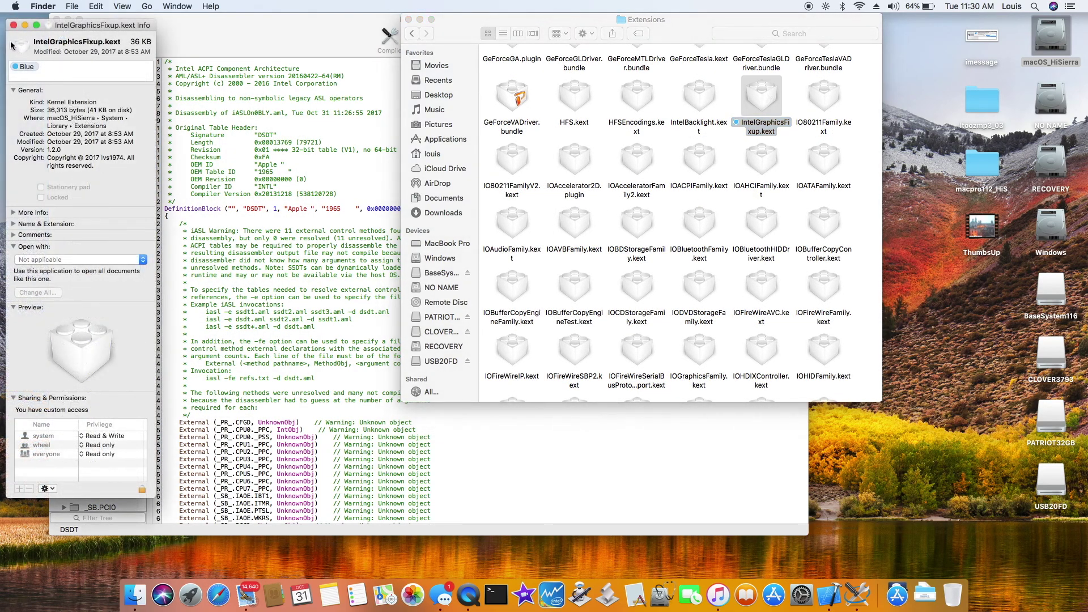
left_click(13, 24)
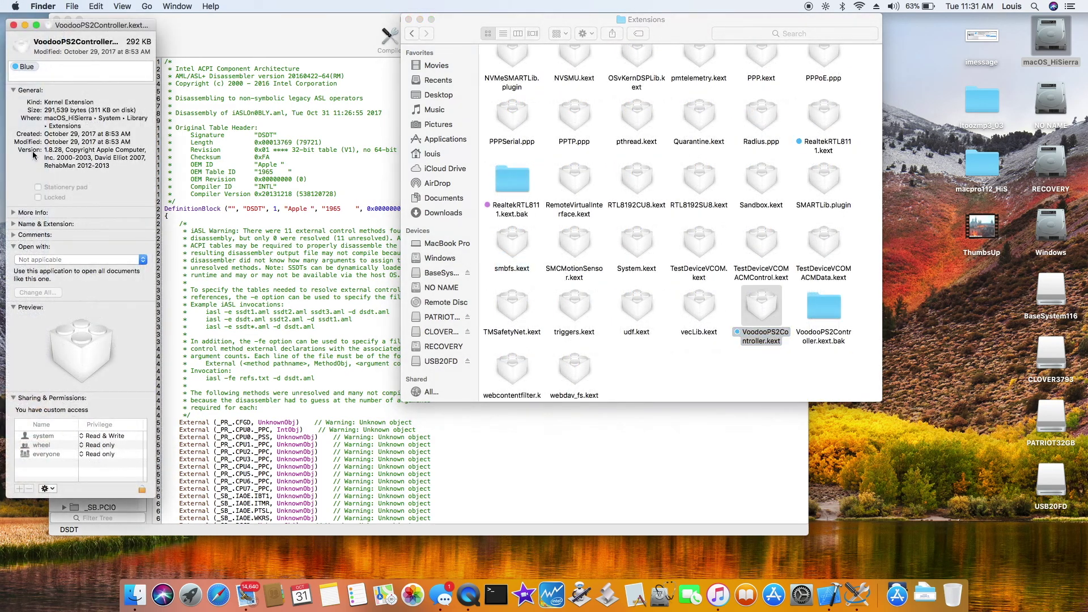
left_click(13, 25)
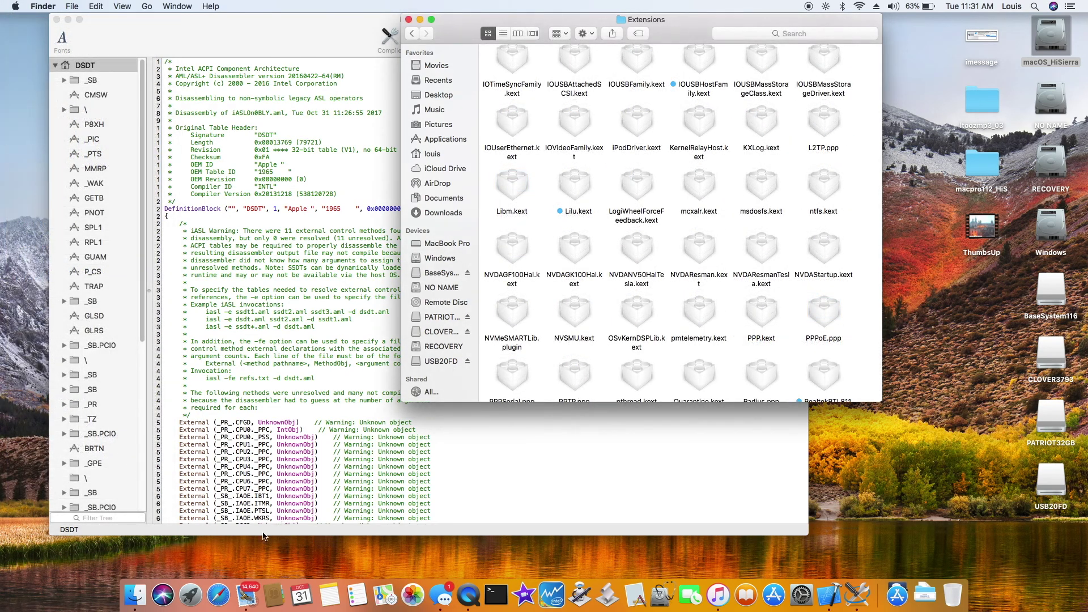
Switch to Safari, play and pause the US News video on the Twitter page, and show the Notification Center
left_click(219, 595)
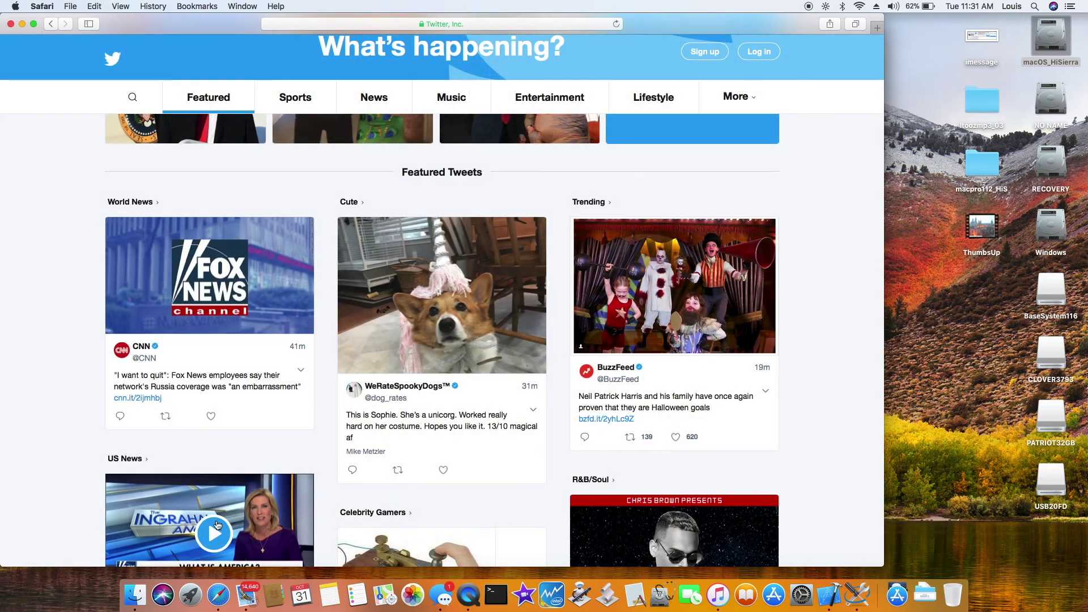
left_click(122, 415)
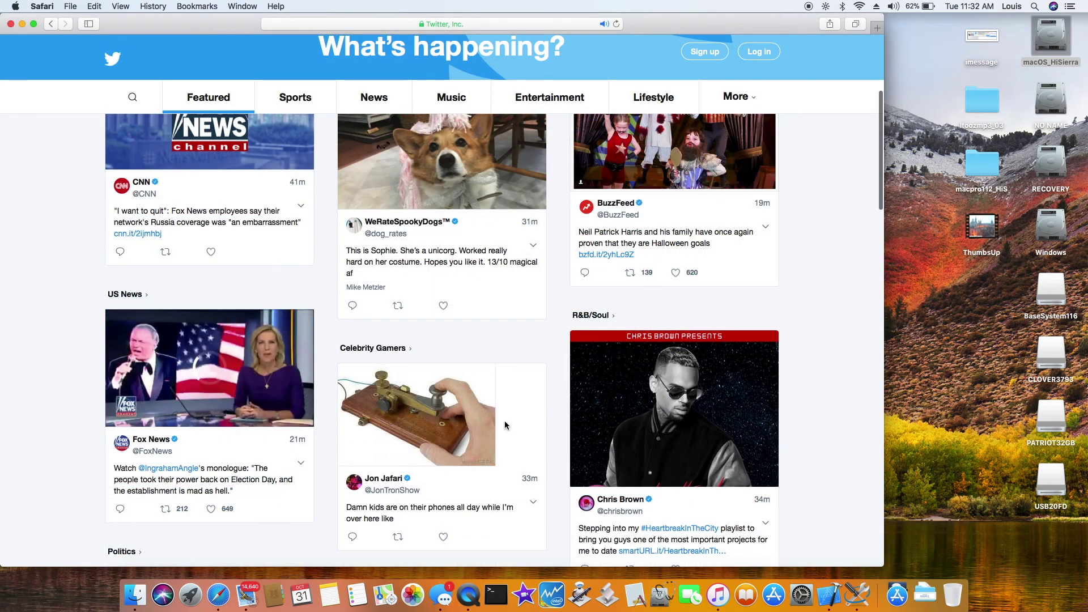
left_click(122, 416)
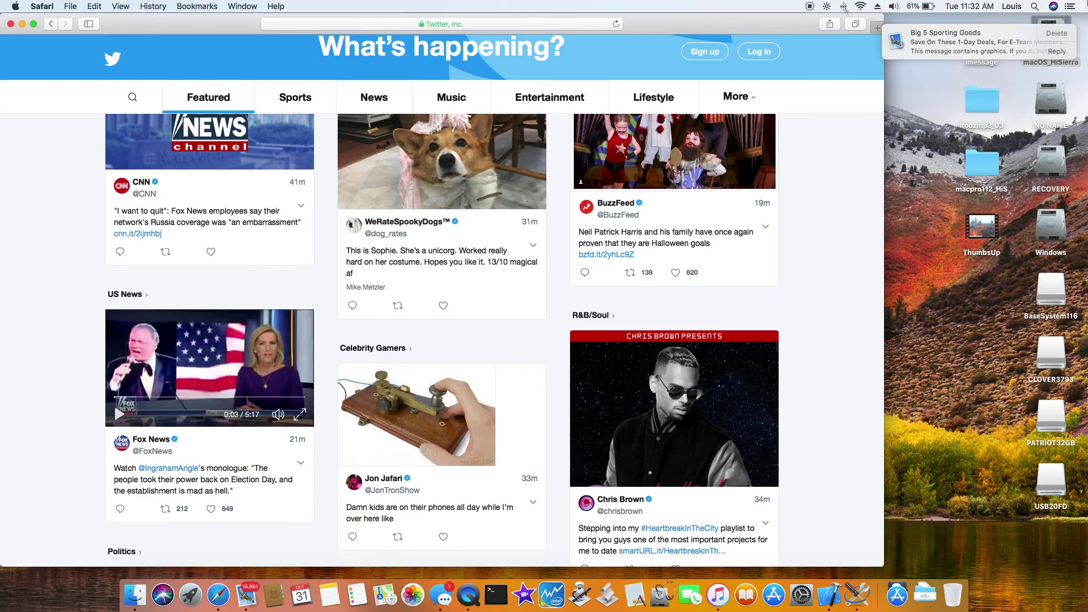
left_click(1070, 6)
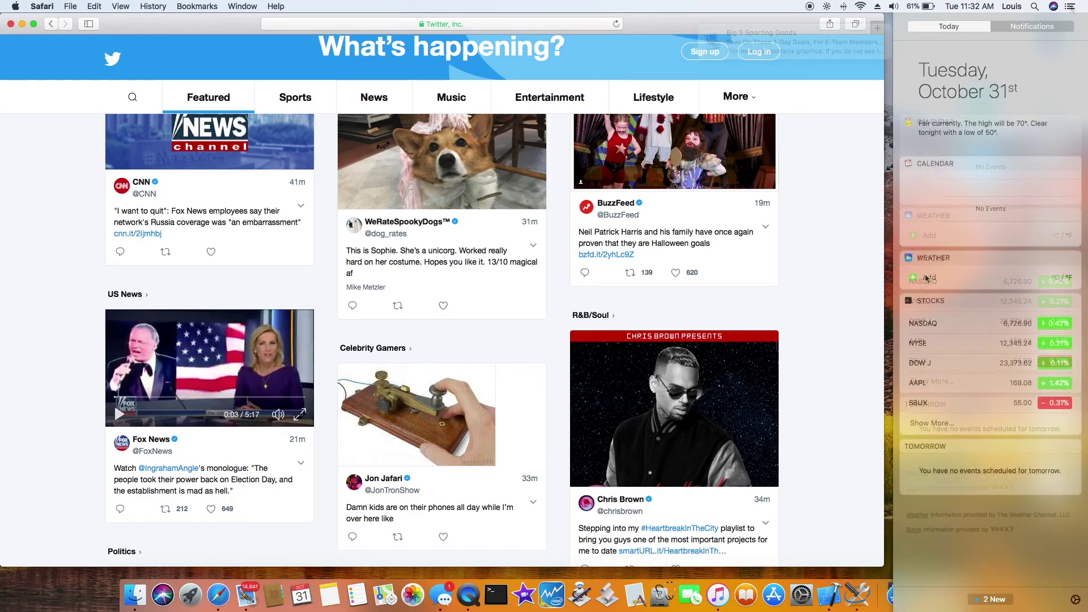
Close the DSDT editor window and the Extensions folder window
scroll(978, 416, "down", 3)
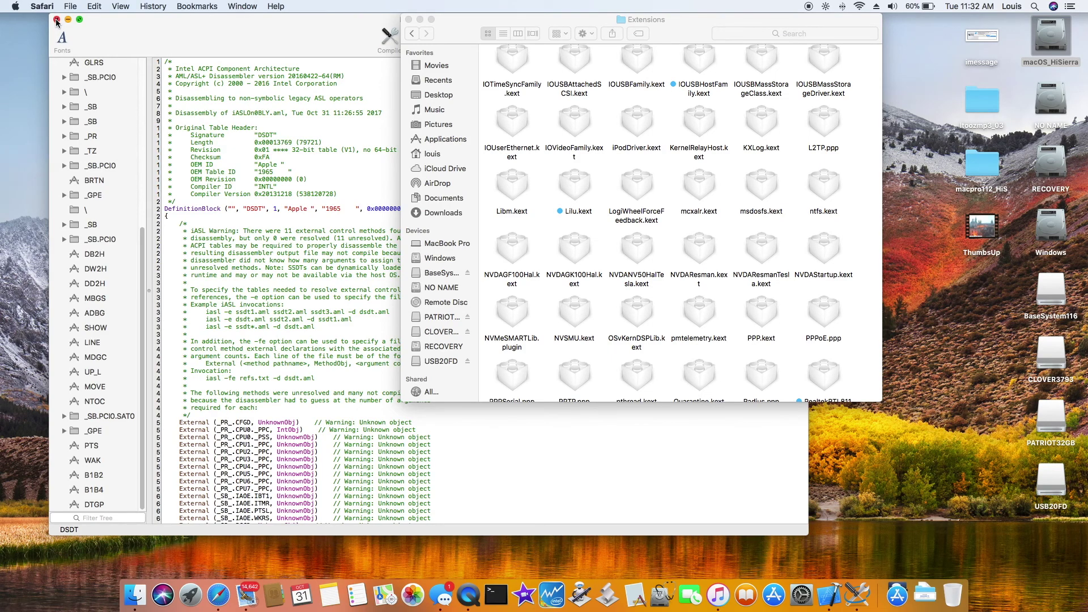
left_click(57, 20)
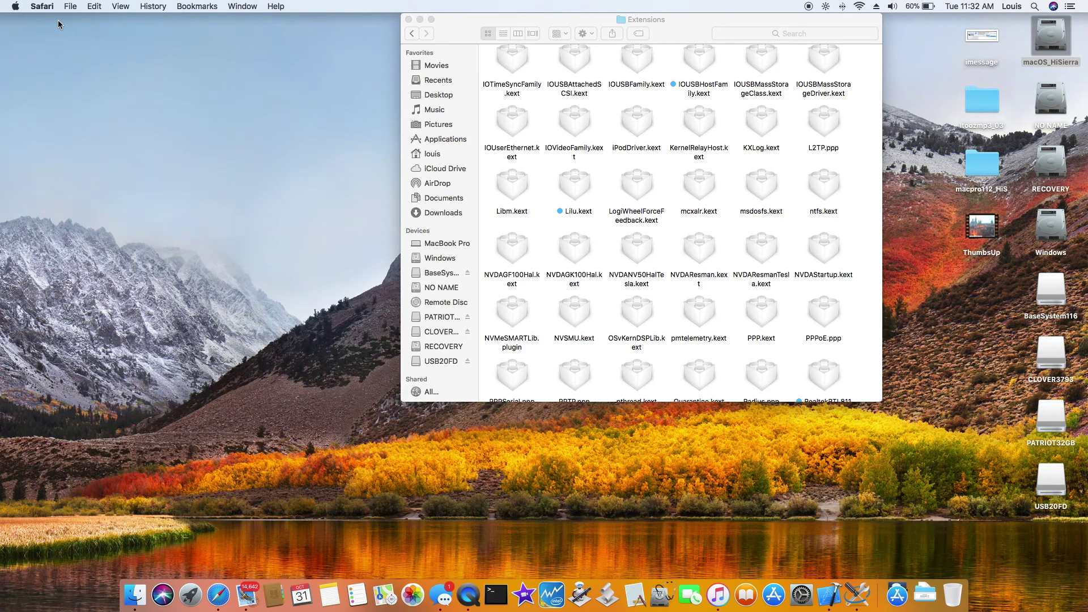
left_click(409, 19)
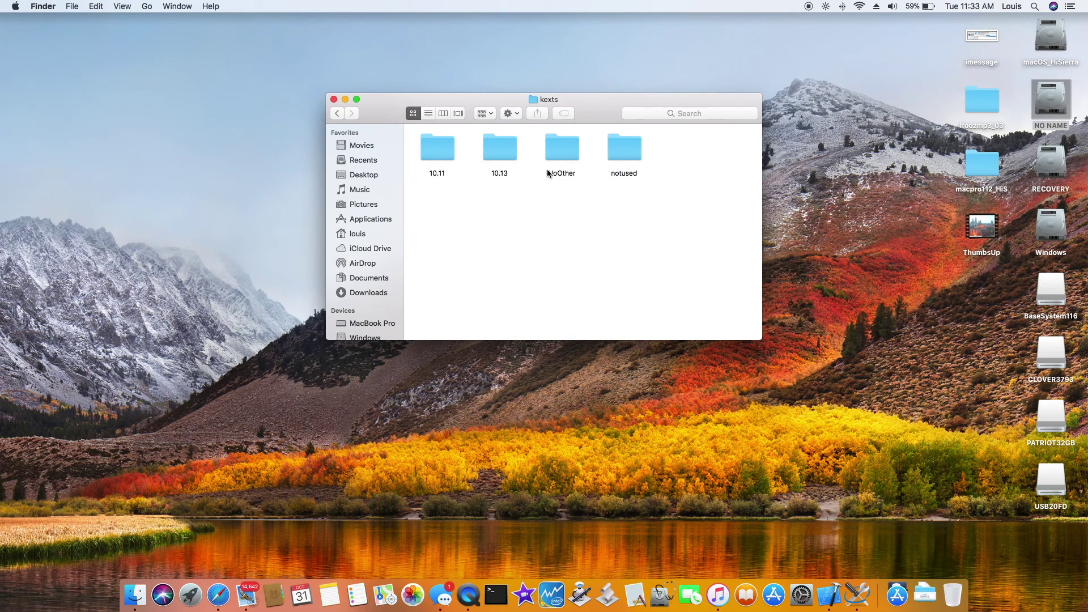
Look through the 10.13 folder inside the kexts folder and go back up to the CLOVER folder
double_click(510, 157)
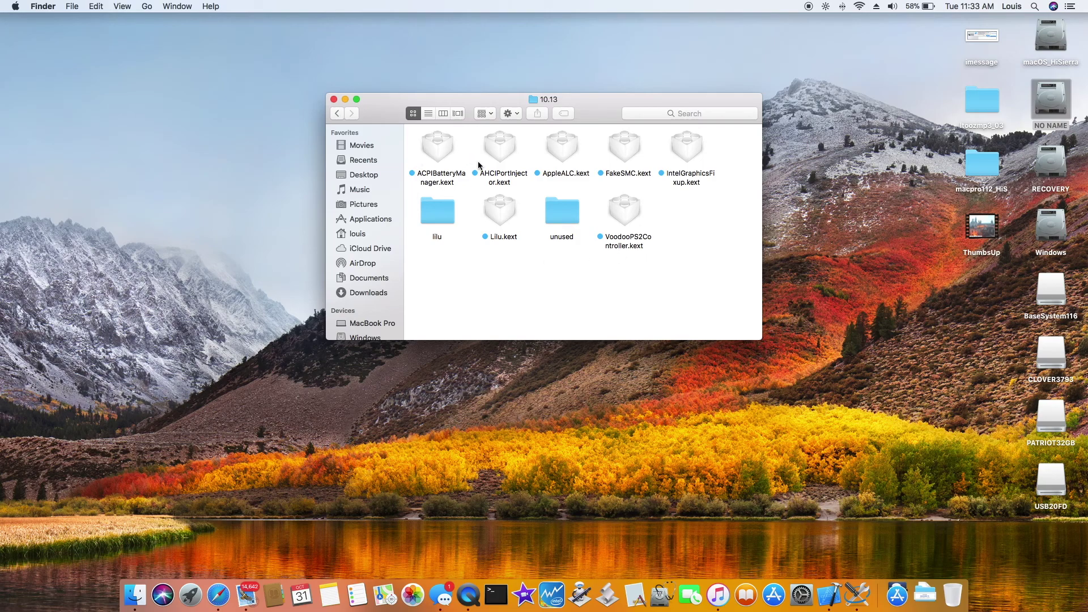
key("super+Up")
key("super+Up")
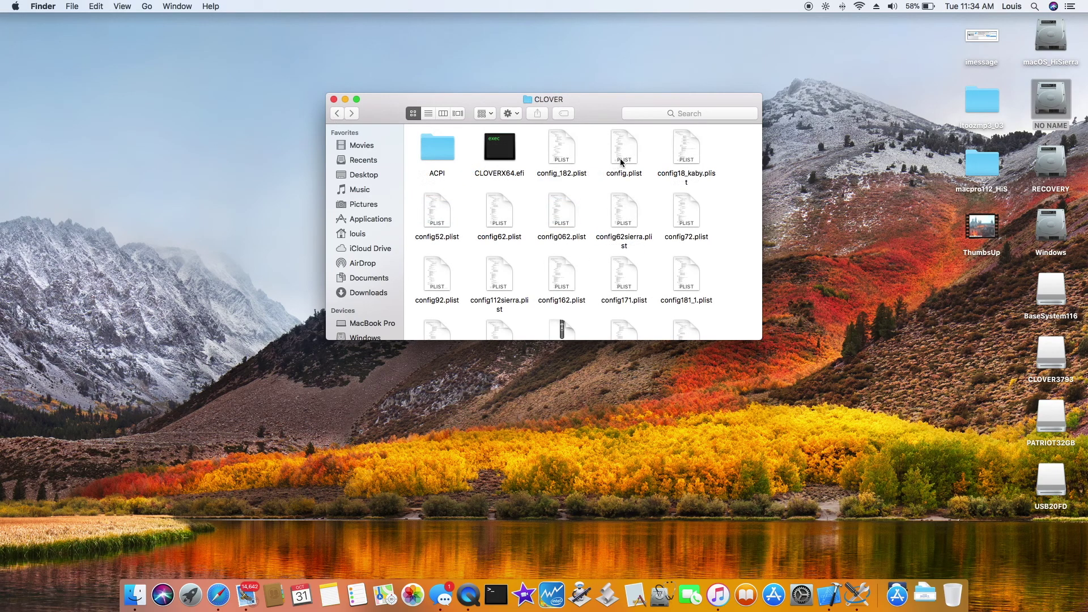
Open config.plist in Xcode and expand the DSDT, SSDT and SortedOrder entries under ACPI
double_click(623, 163)
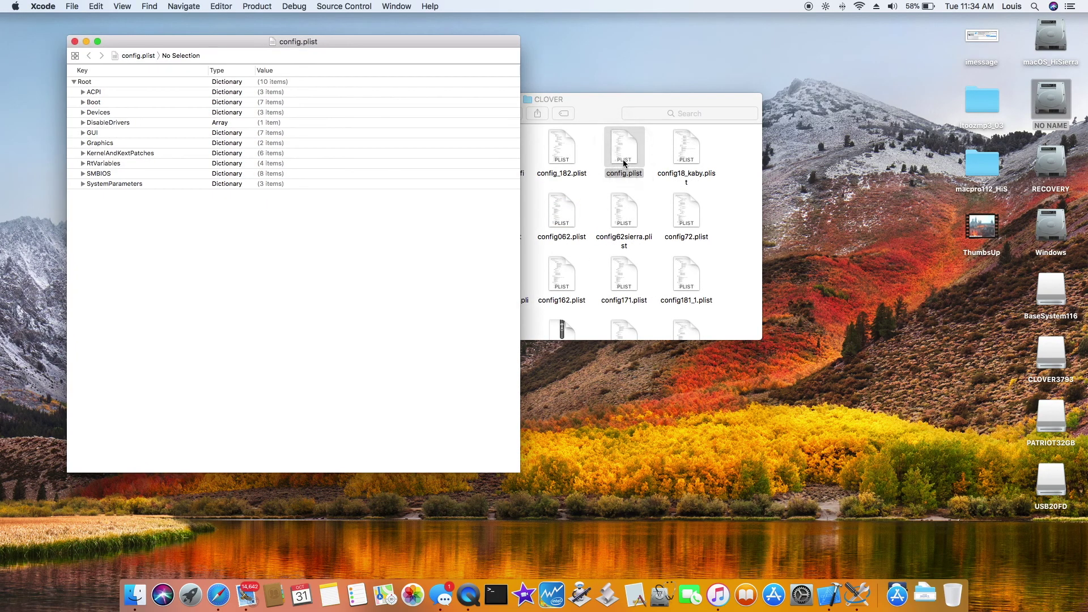
left_click(83, 92)
left_click(92, 102)
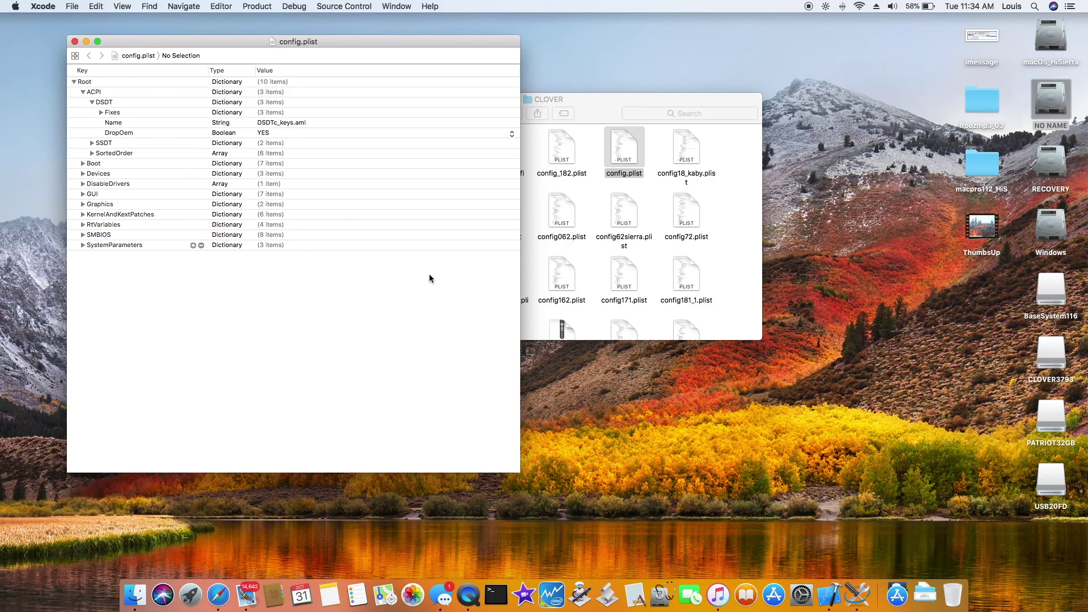
left_click(92, 144)
left_click(92, 174)
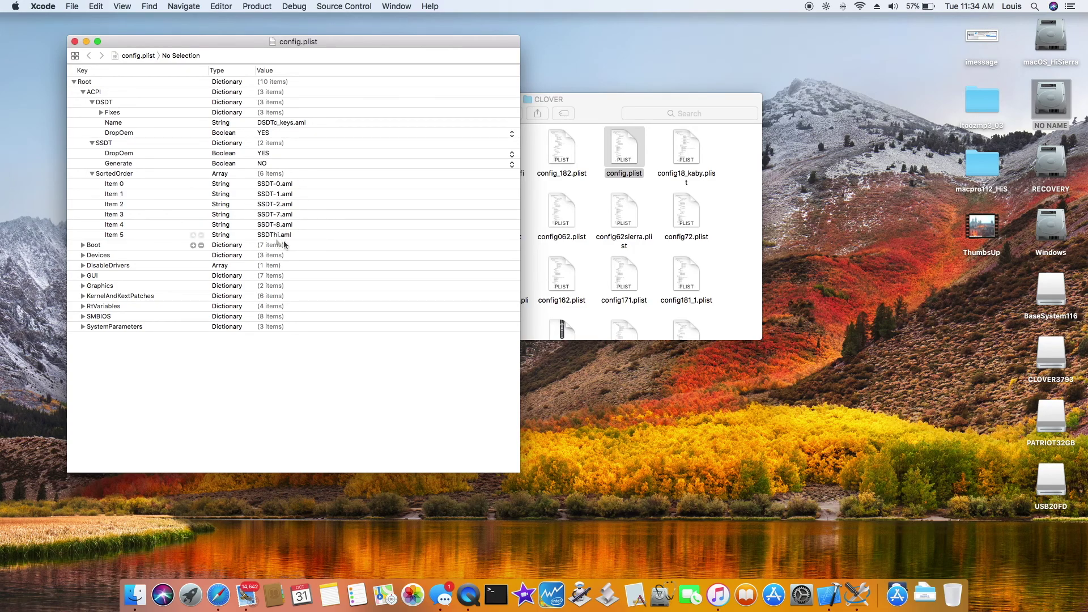
Switch to Finder, open the patched folder inside CLOVER's ACPI folder and open SSDThi.aml
double_click(605, 112)
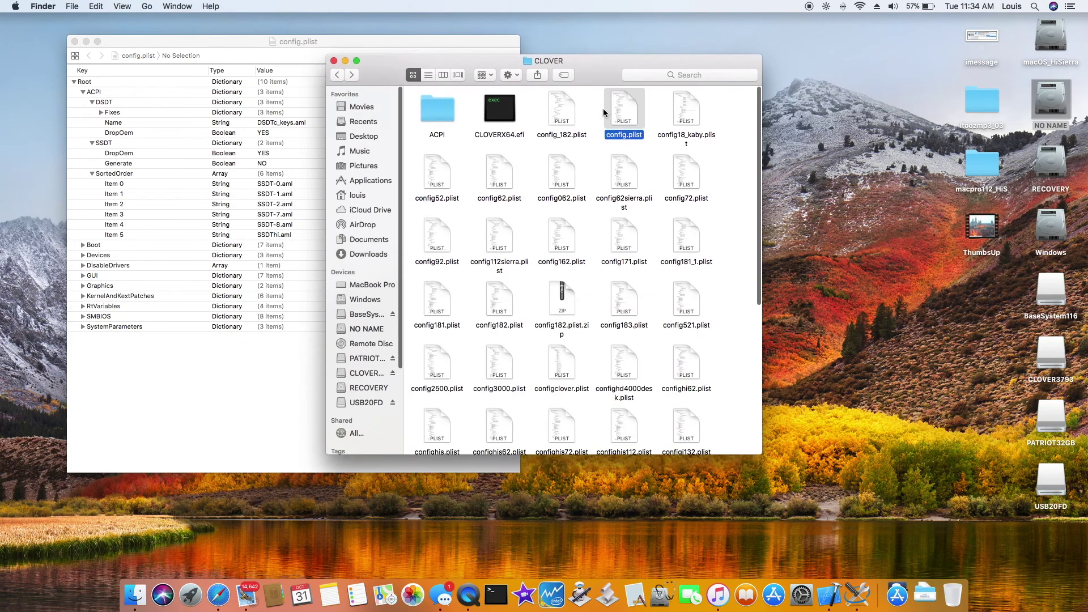
double_click(436, 75)
left_click(497, 73)
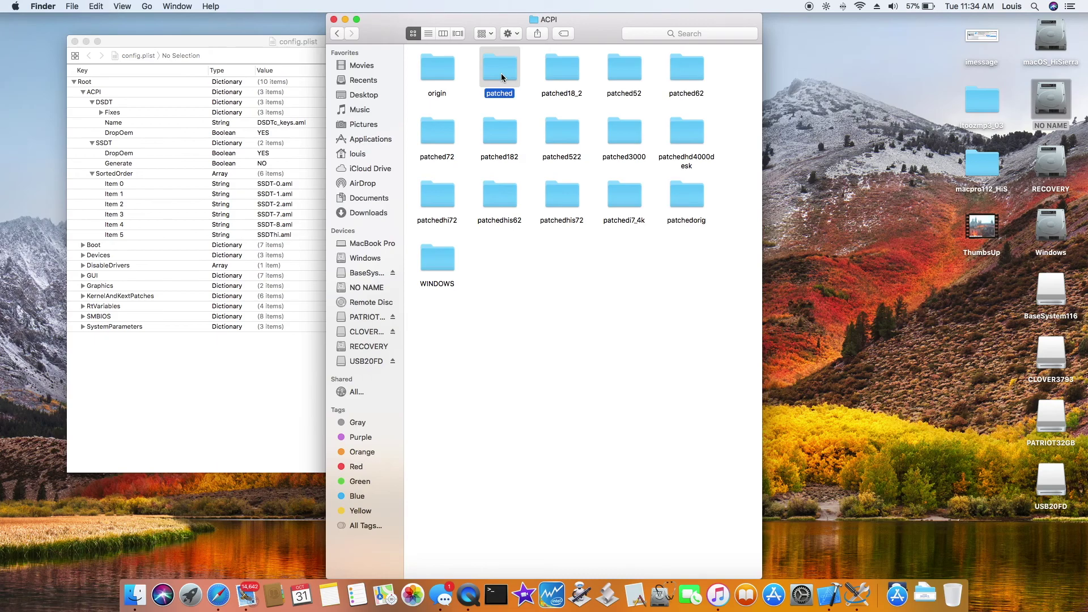
double_click(501, 73)
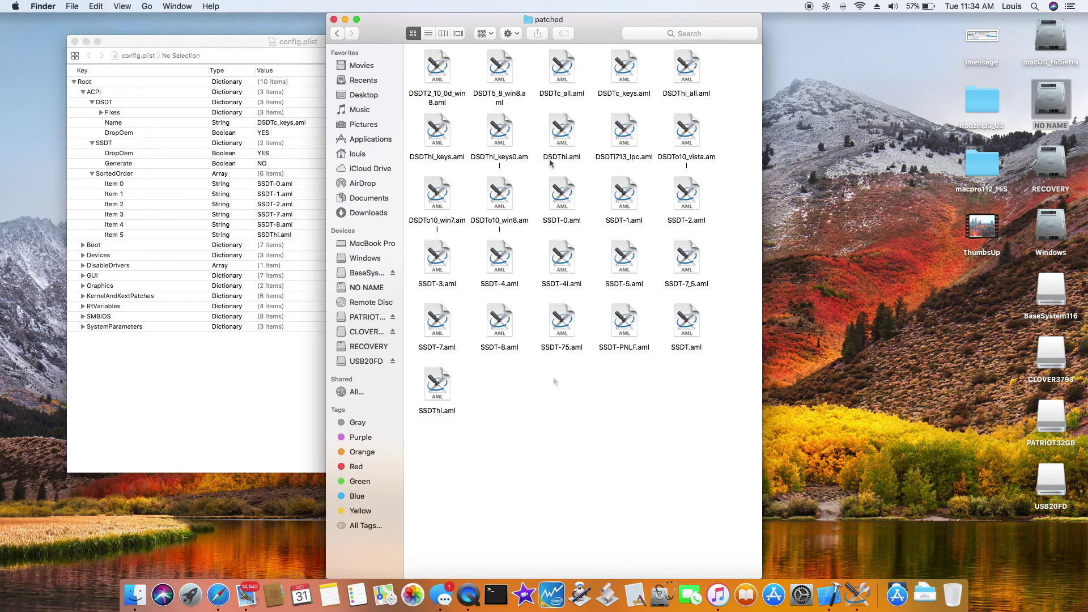
left_click(437, 388)
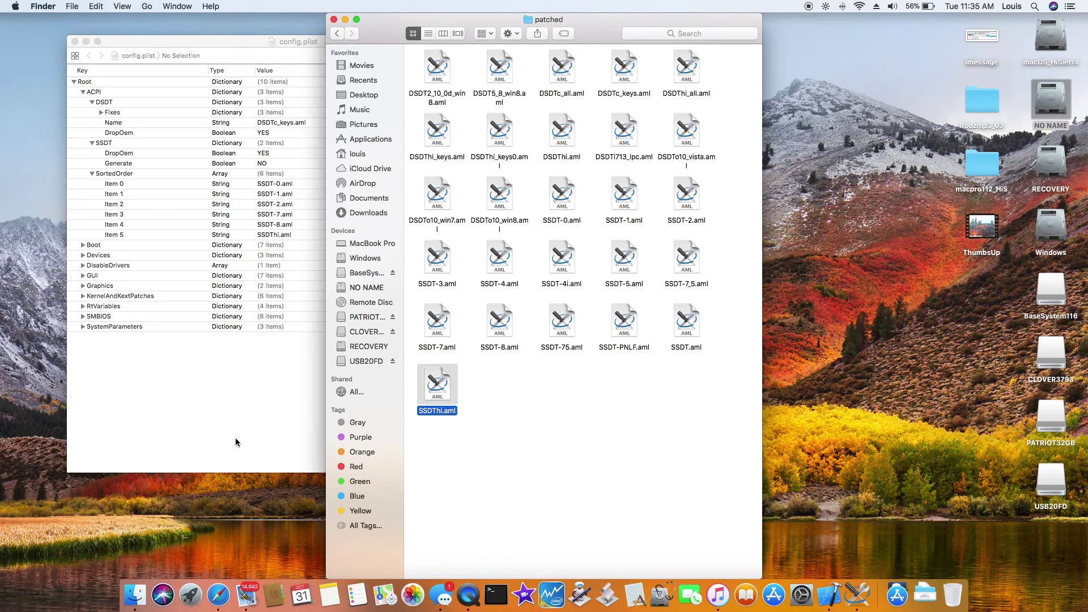
double_click(437, 397)
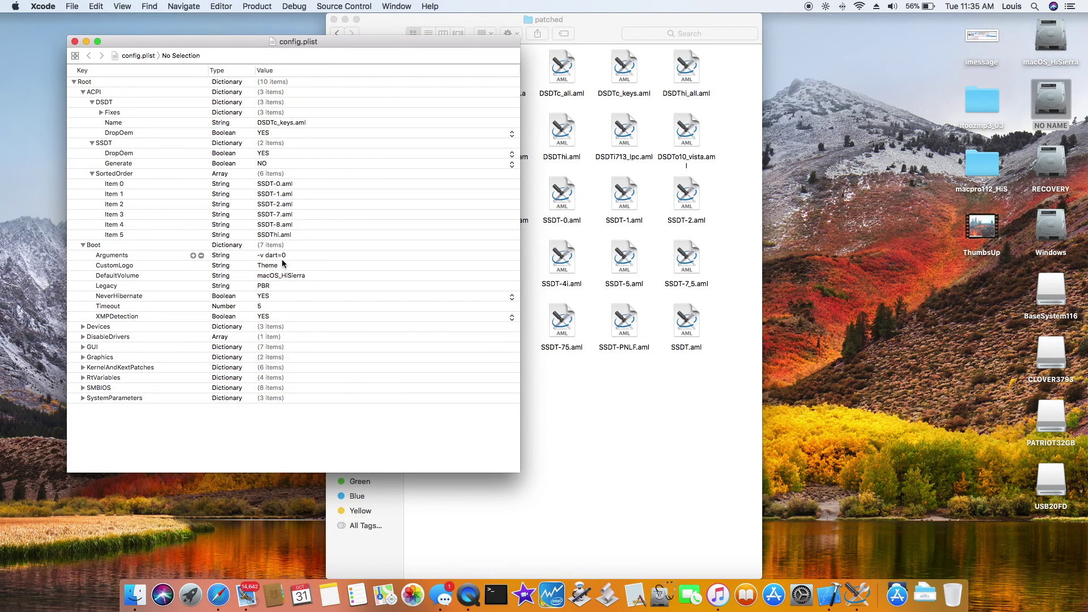
Expand the Devices entry and its Audio sub-entry in config.plist to show the Inject value
left_click(83, 326)
left_click(92, 336)
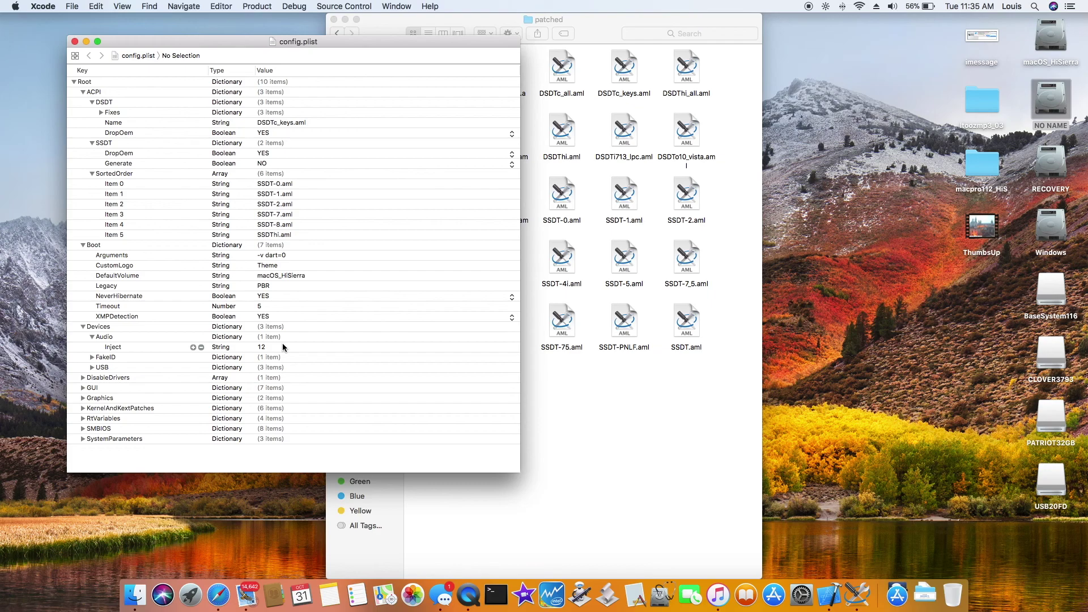
Expand the FakeID, USB, DisableDrivers and Graphics entries in config.plist, including the Inject sub-entry under Graphics
left_click(91, 357)
left_click(92, 378)
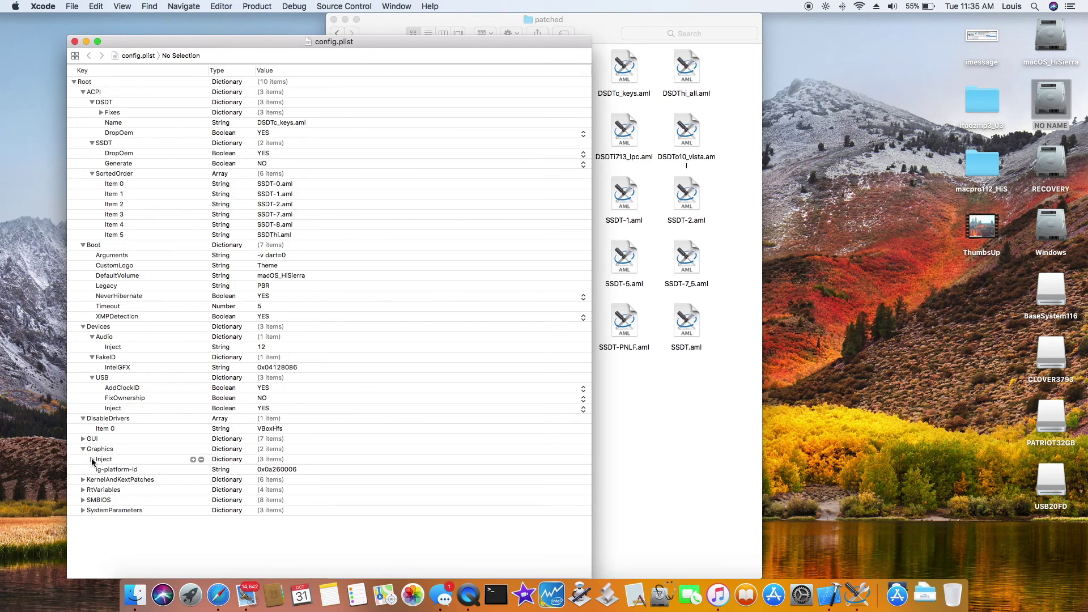
left_click(92, 459)
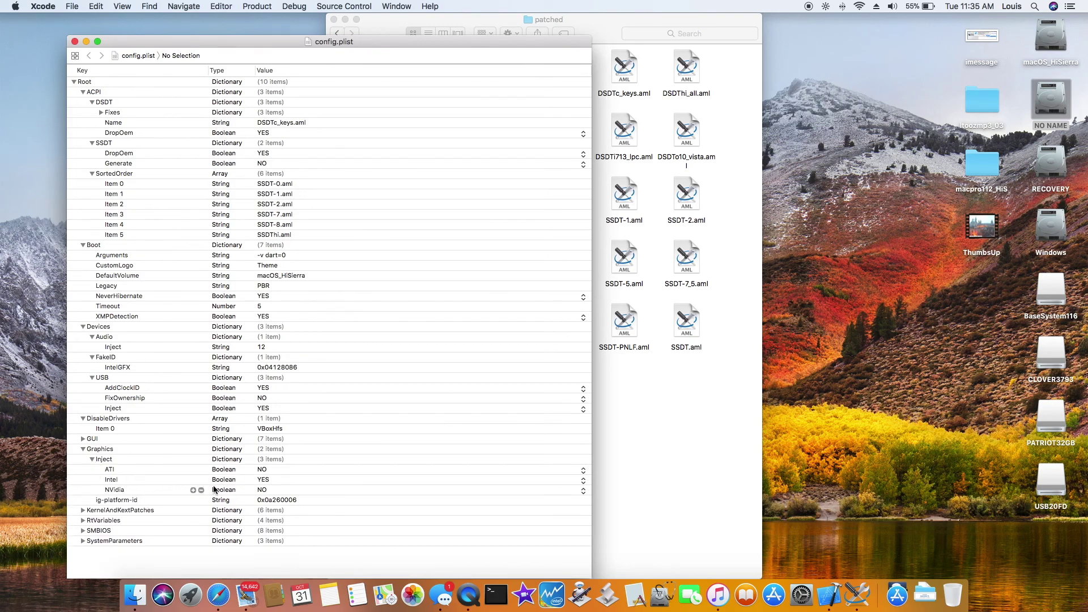
Expand KernelAndKextPatches and its KextsToPatch array, opening Item 0 through Item 3 to view their patches
left_click(83, 510)
scroll(82, 511, "down", 2)
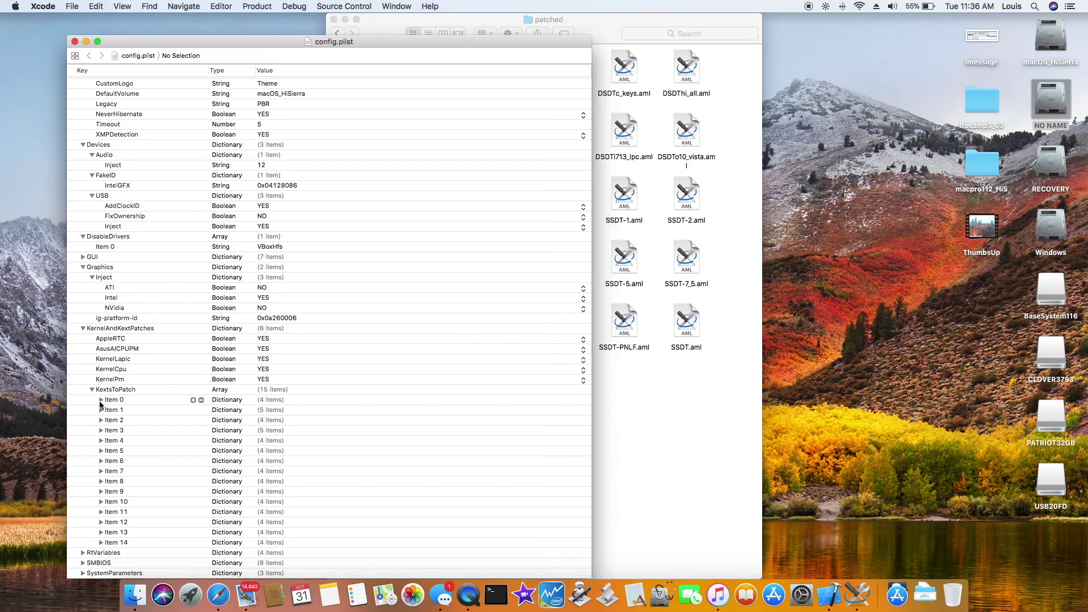
left_click(101, 401)
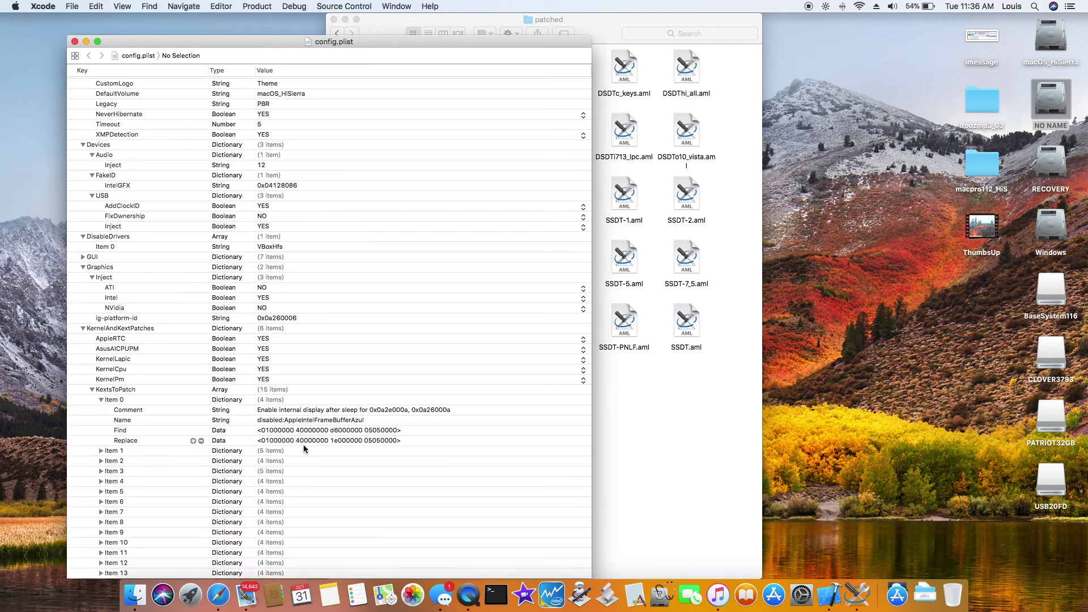
left_click(101, 452)
scroll(78, 496, "down", 3)
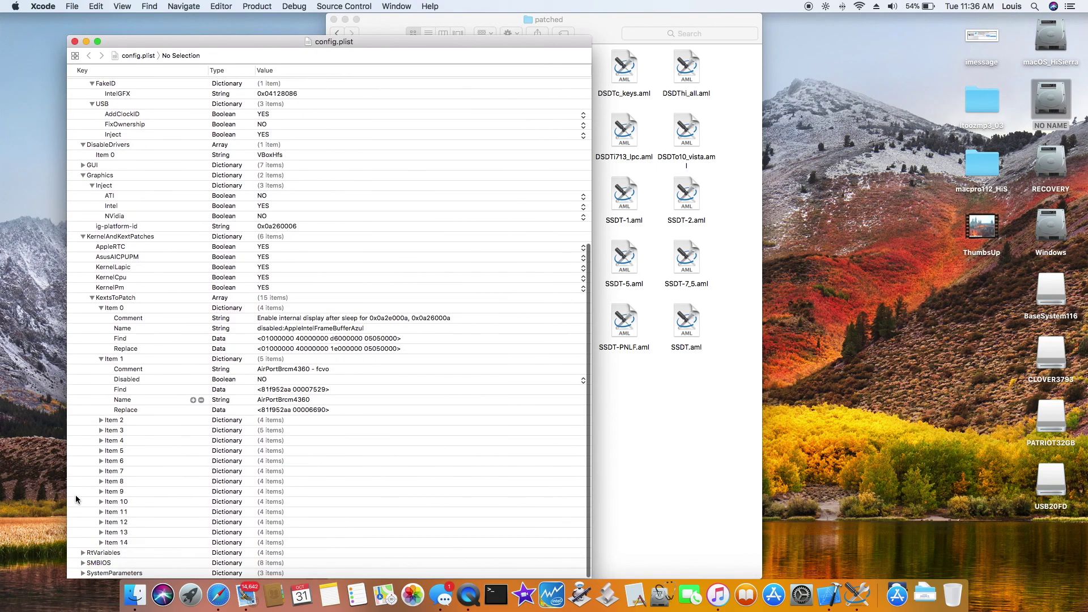
left_click(101, 420)
scroll(82, 453, "down", 2)
left_click(100, 430)
scroll(81, 454, "down", 3)
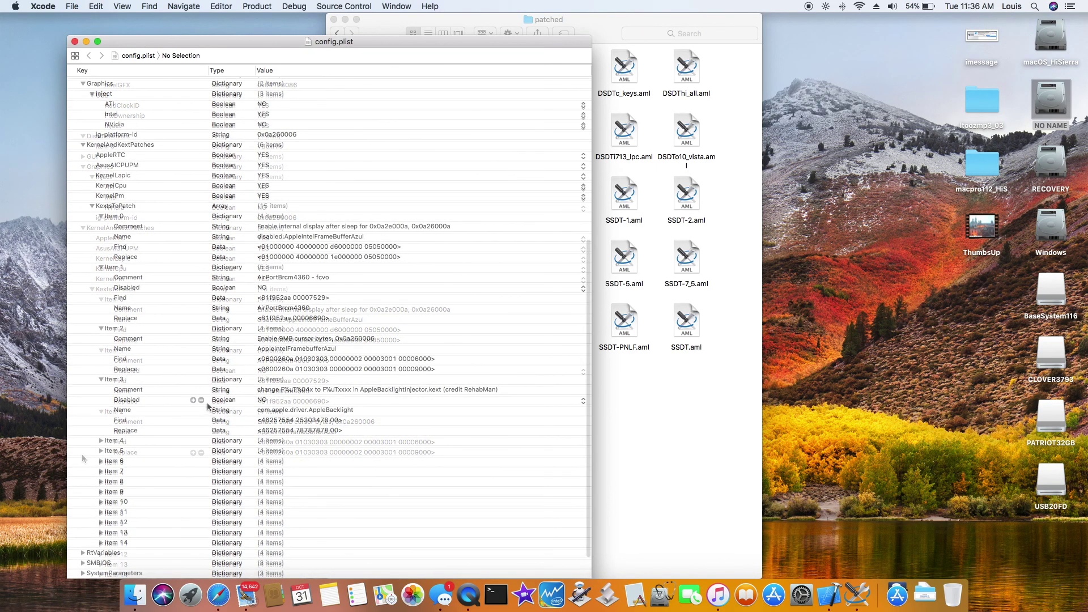
Set the Disabled value of Item 3, the AppleBacklight patch in KextsToPatch, to YES
left_click(266, 400)
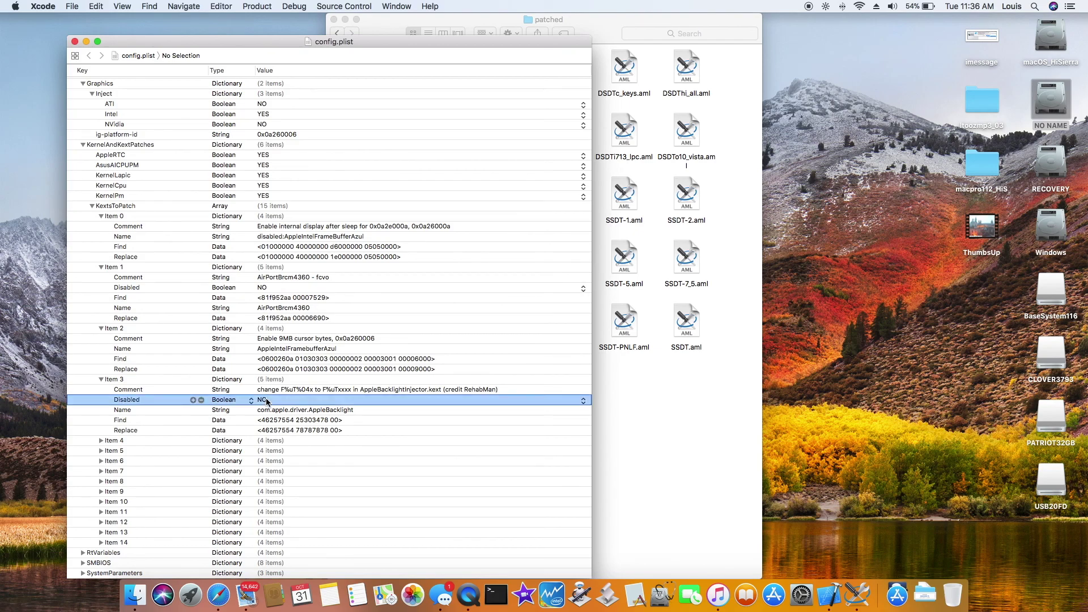
left_click(264, 400)
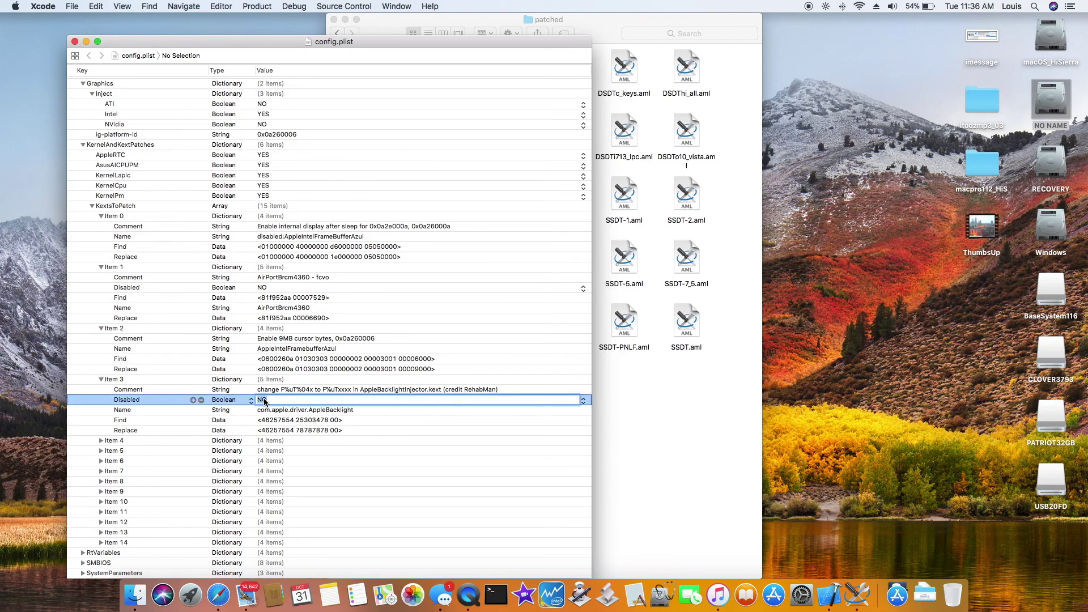
type("YES")
key("Tab")
Expand Item 4 through Item 9 in KextsToPatch to review their comments, names and find/replace data
scroll(278, 419, "down", 2)
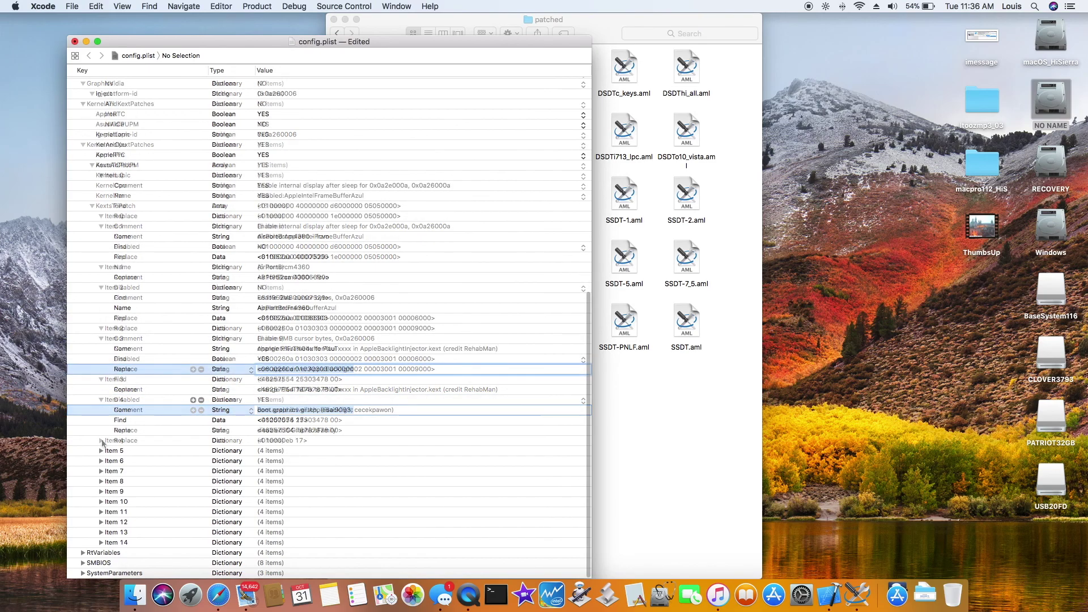
scroll(301, 457, "down", 4)
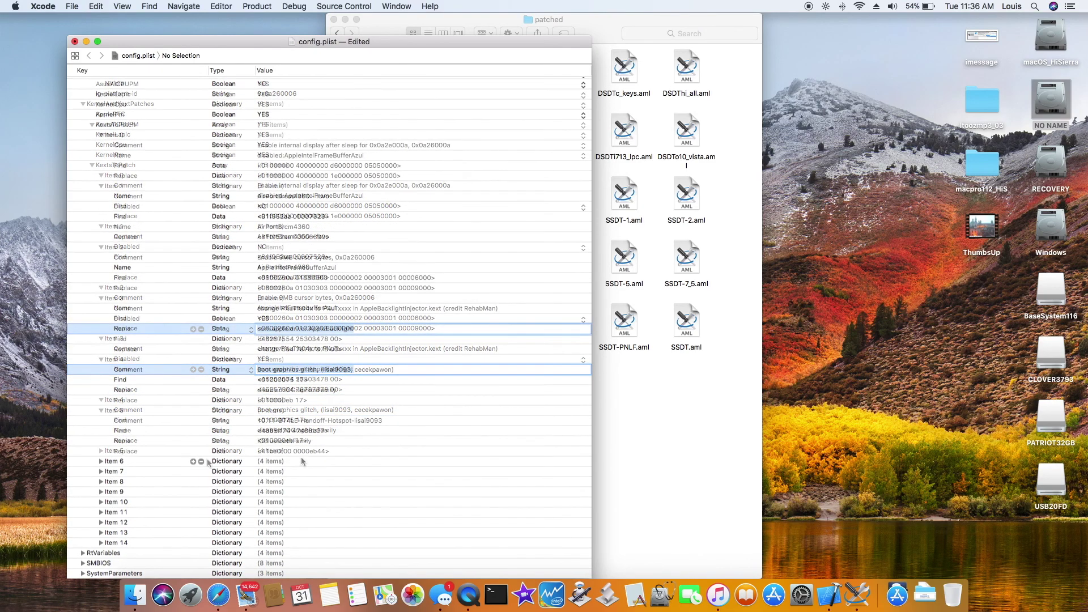
left_click(101, 462)
scroll(101, 471, "down", 4)
left_click(101, 472)
scroll(102, 476, "down", 4)
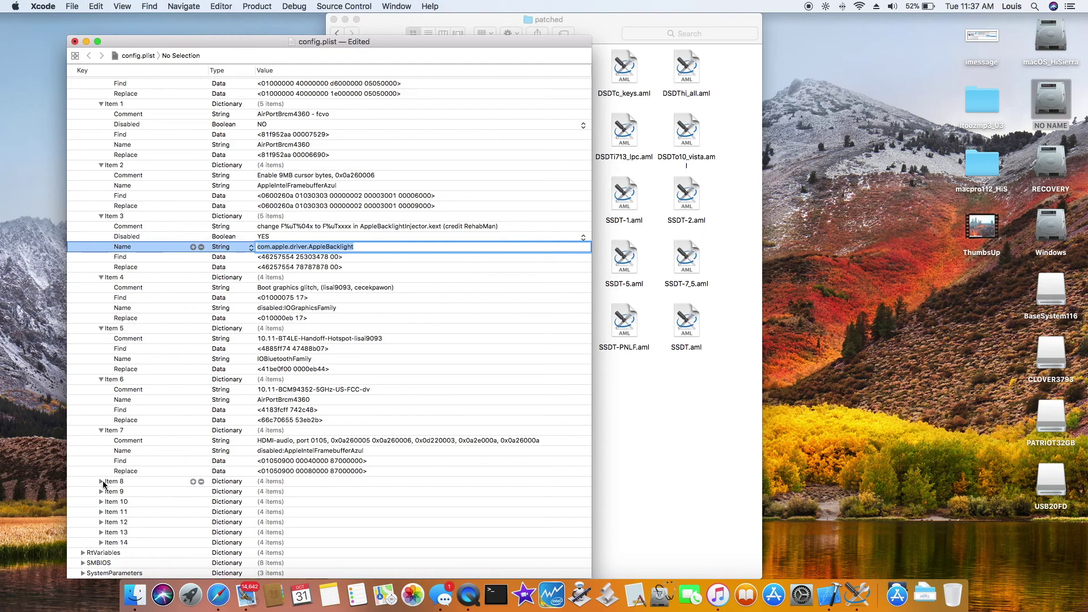
left_click(101, 481)
scroll(102, 488, "down", 3)
left_click(101, 491)
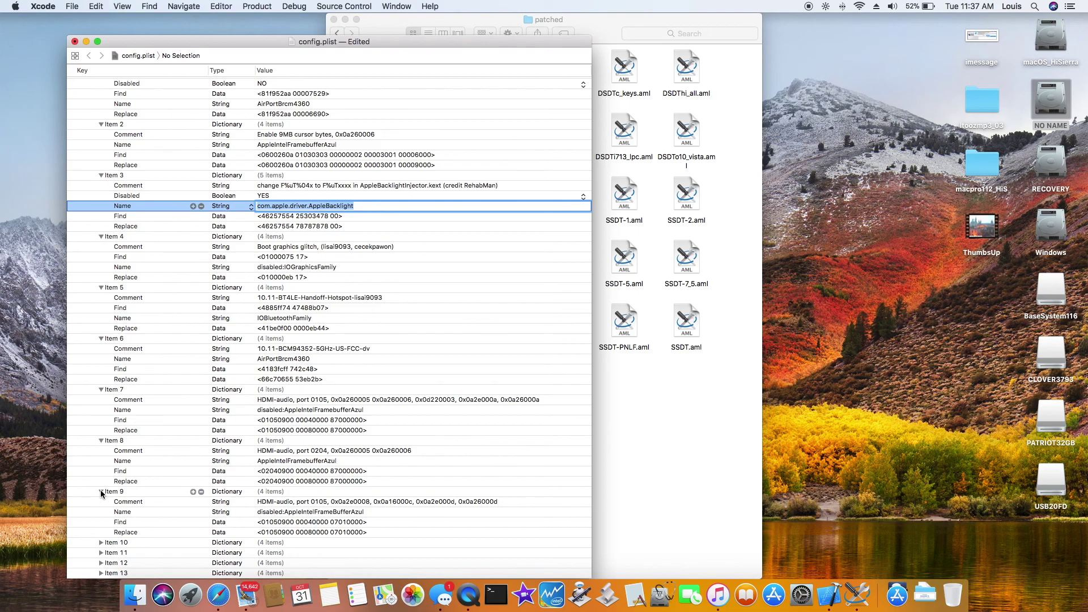
key("Return")
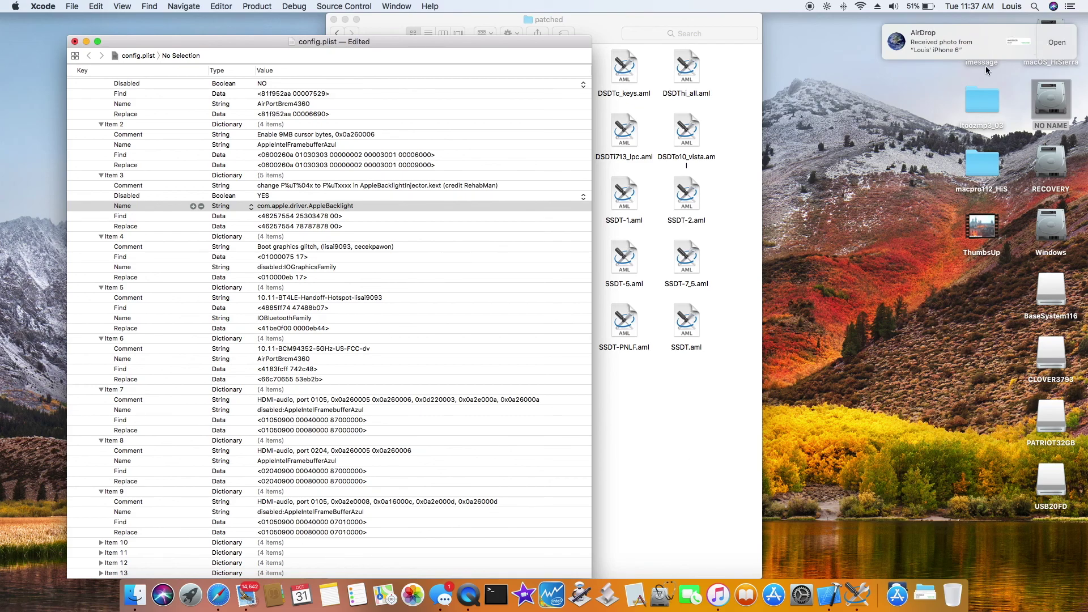
Expand Item 10, Item 11 and Item 14 in KextsToPatch to view the remaining HDMI-audio patches
left_click(101, 553)
left_click(101, 543)
scroll(101, 510, "down", 5)
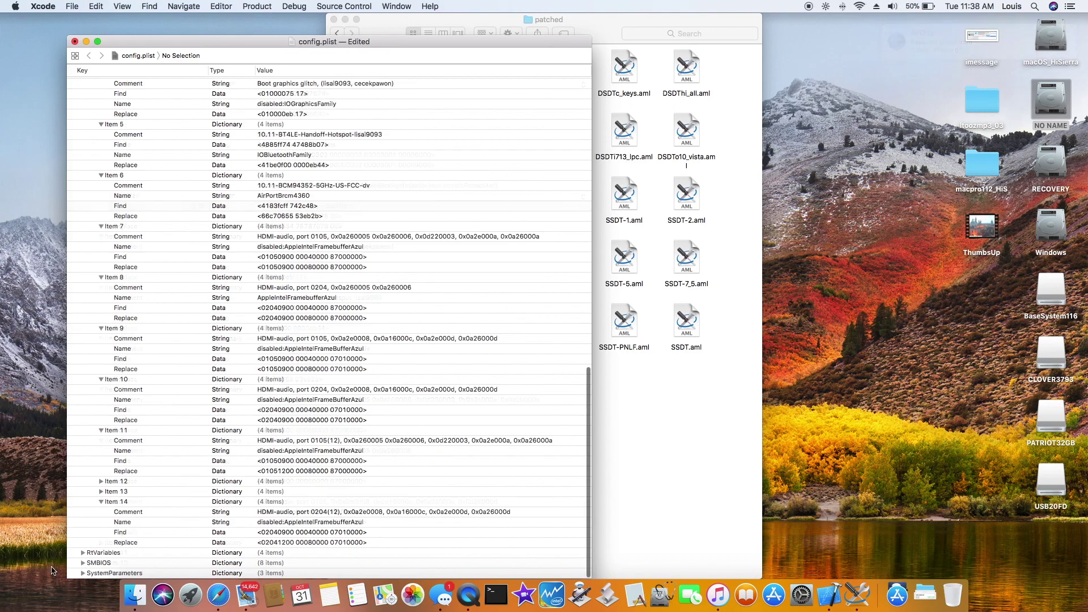
Expand the RtVariables, SMBIOS and SystemParameters entries of config.plist to review their settings
left_click(84, 552)
scroll(82, 549, "down", 2)
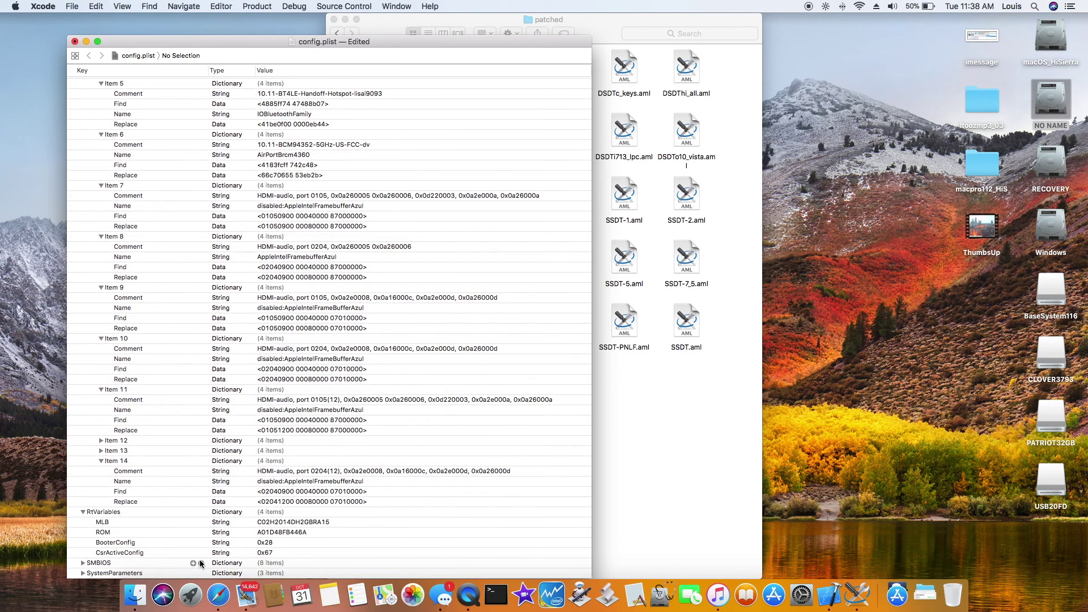
left_click(83, 563)
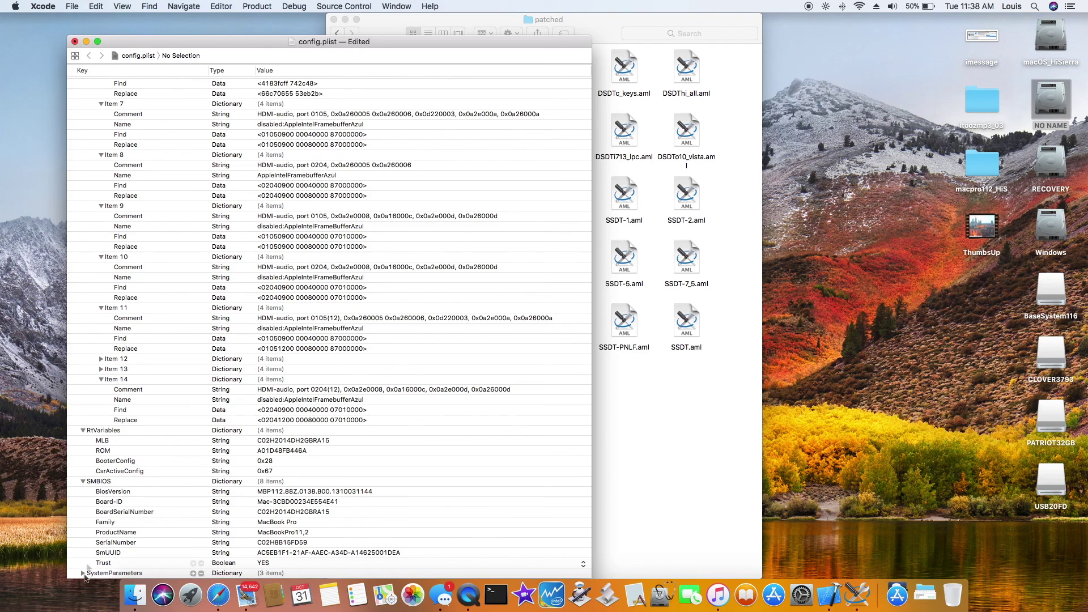
scroll(97, 569, "down", 2)
scroll(97, 569, "down", 2)
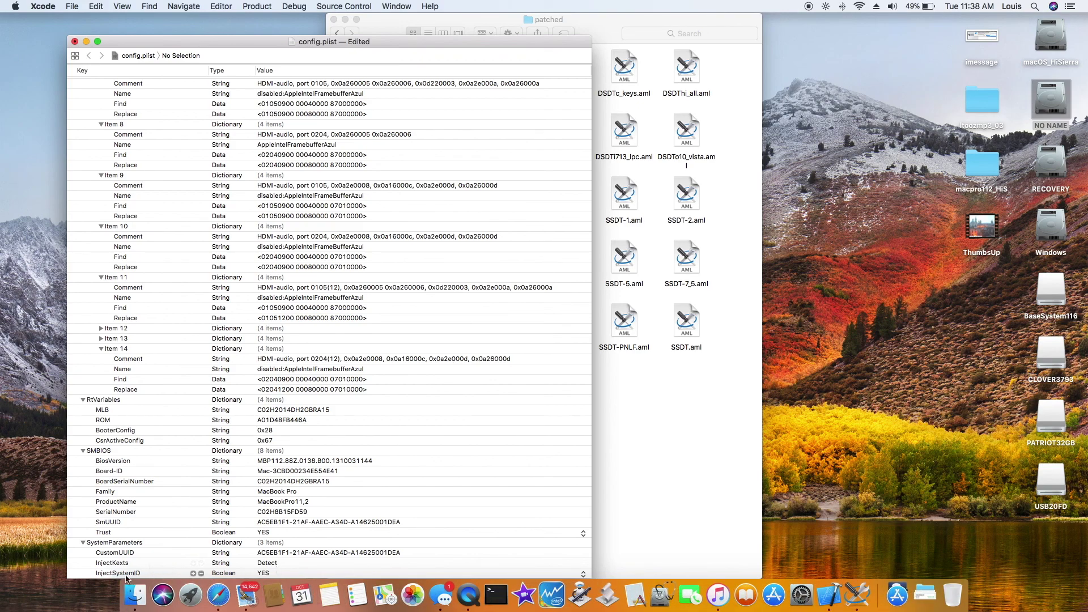
Close the config.plist and patched folder windows and open Intel Power Gadget
left_click(75, 42)
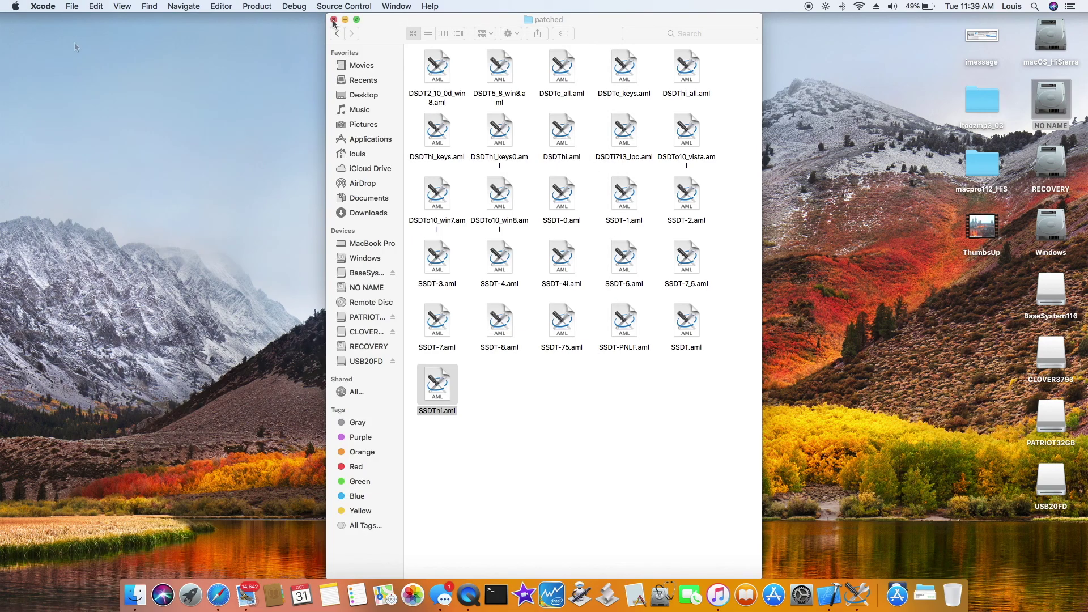
left_click(333, 19)
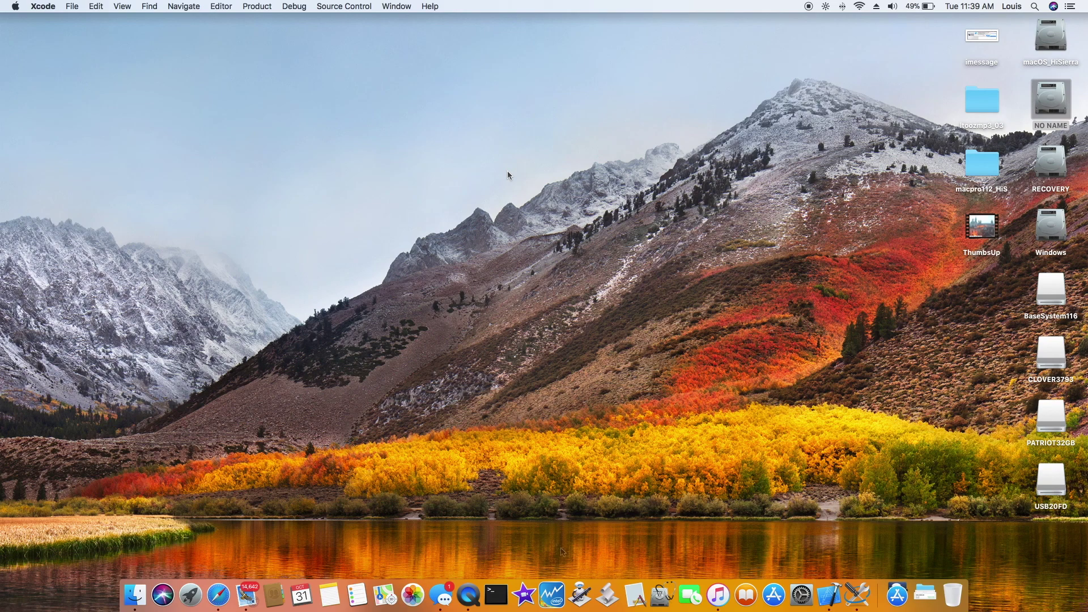
left_click(552, 595)
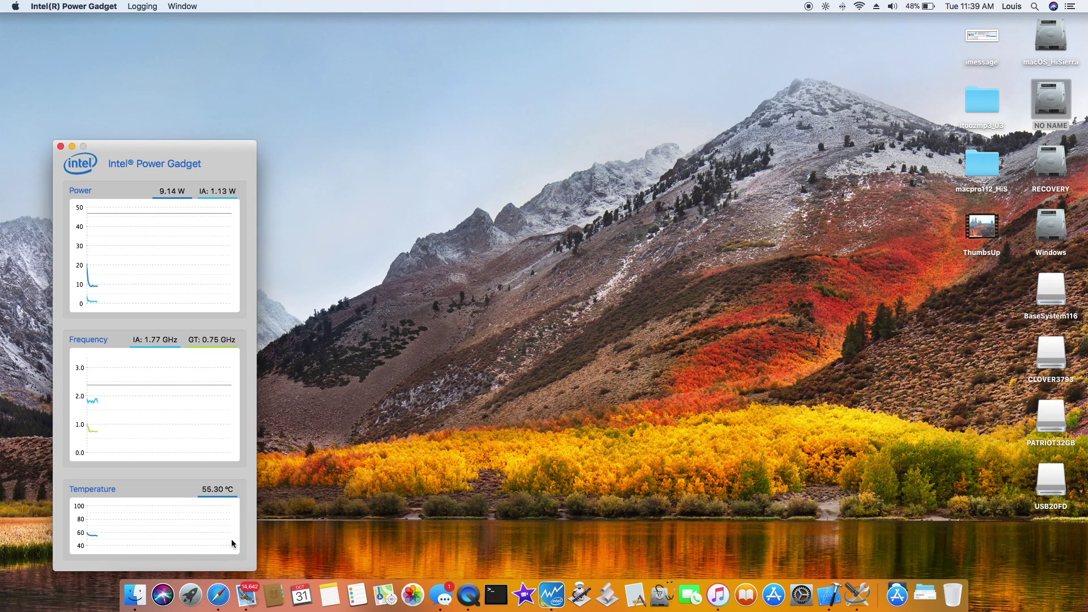
Check the available sound output devices and close the device list without changing the selection
left_click(929, 7)
left_click(907, 76)
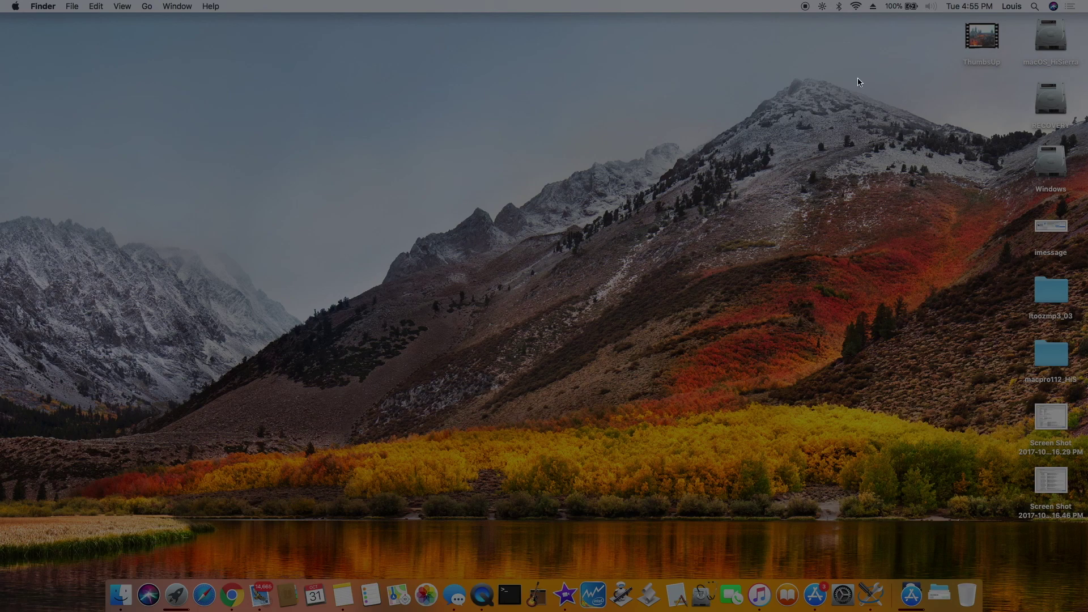
left_click(933, 8)
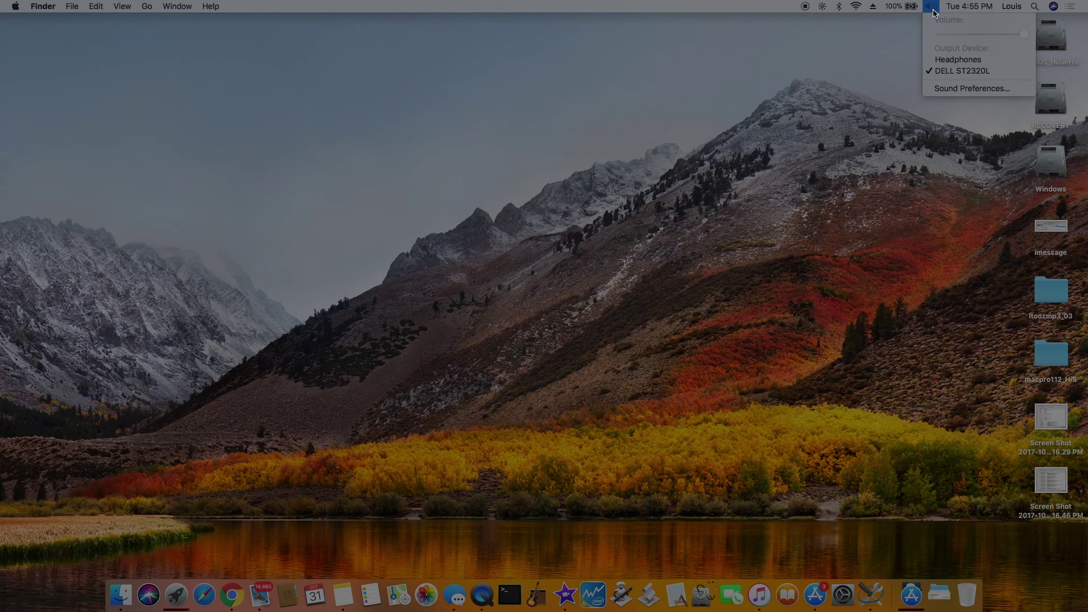
left_click(932, 8)
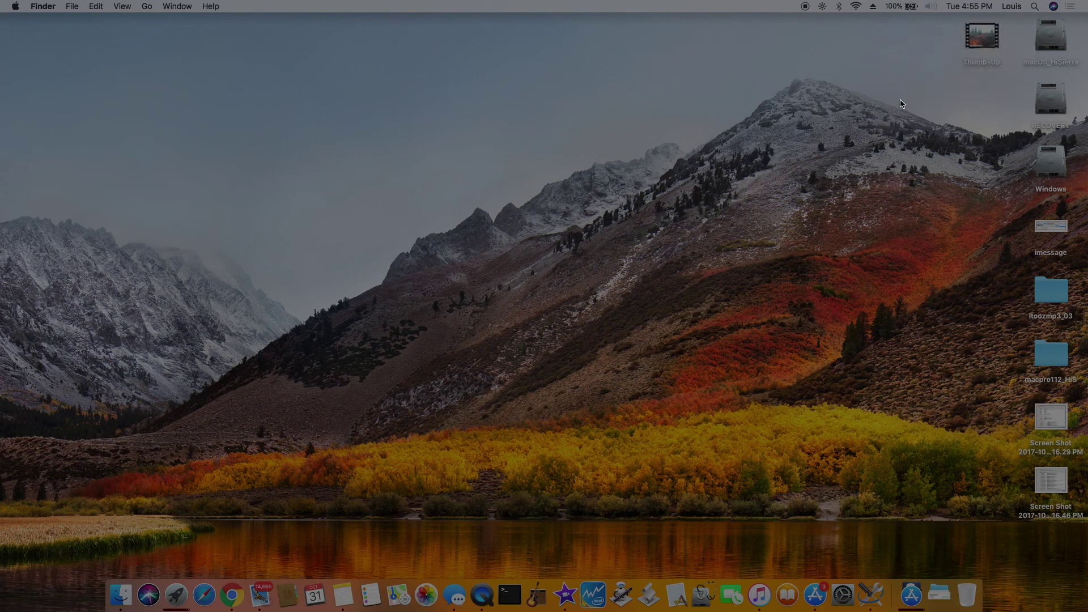